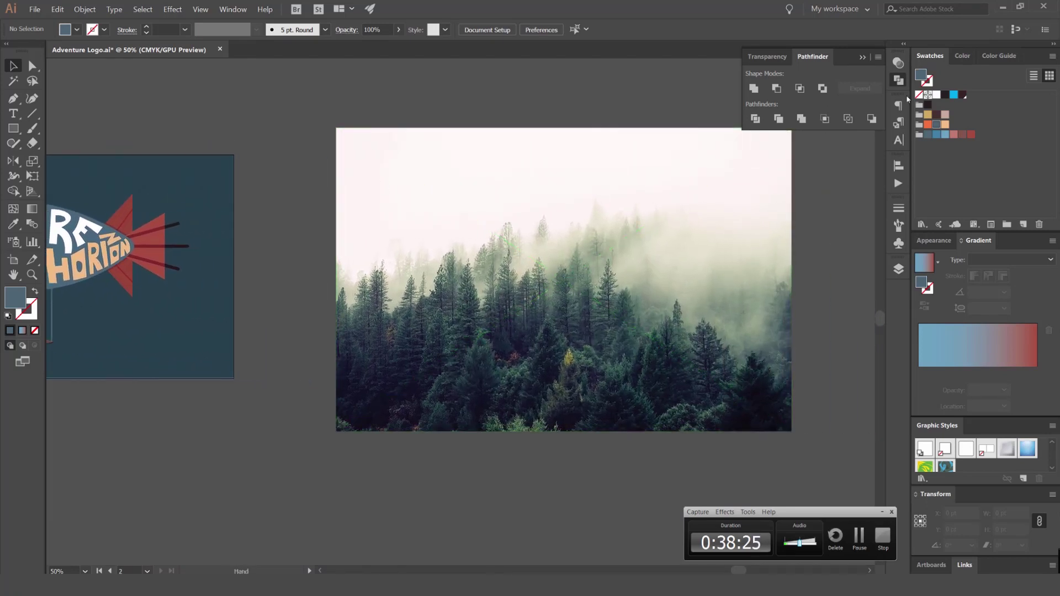
# Check the logo's clip group and background artwork in the layers list, then centre the airship logo.
pyautogui.hscroll(-10, 310, 147)
pyautogui.moveTo(550, 123); pyautogui.dragTo(590, 125)
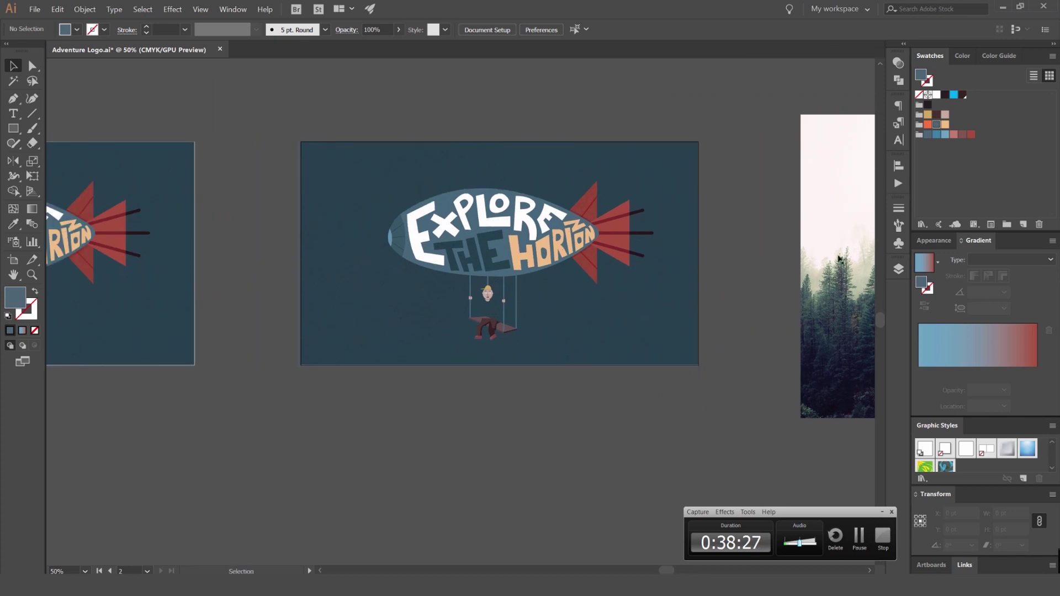
pyautogui.click(899, 269)
pyautogui.click(706, 270)
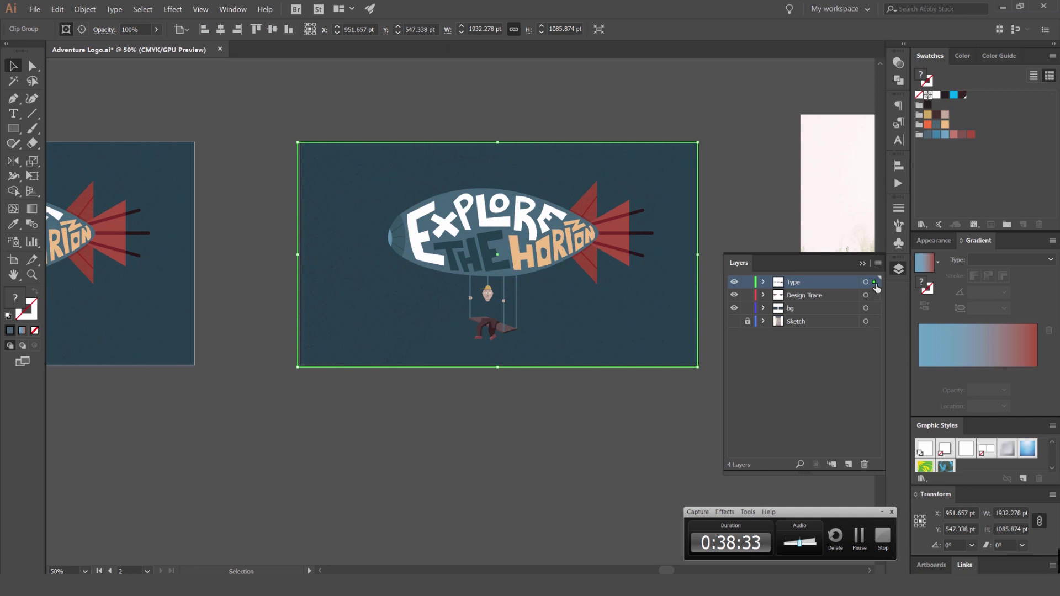
pyautogui.click(872, 313)
pyautogui.click(722, 246)
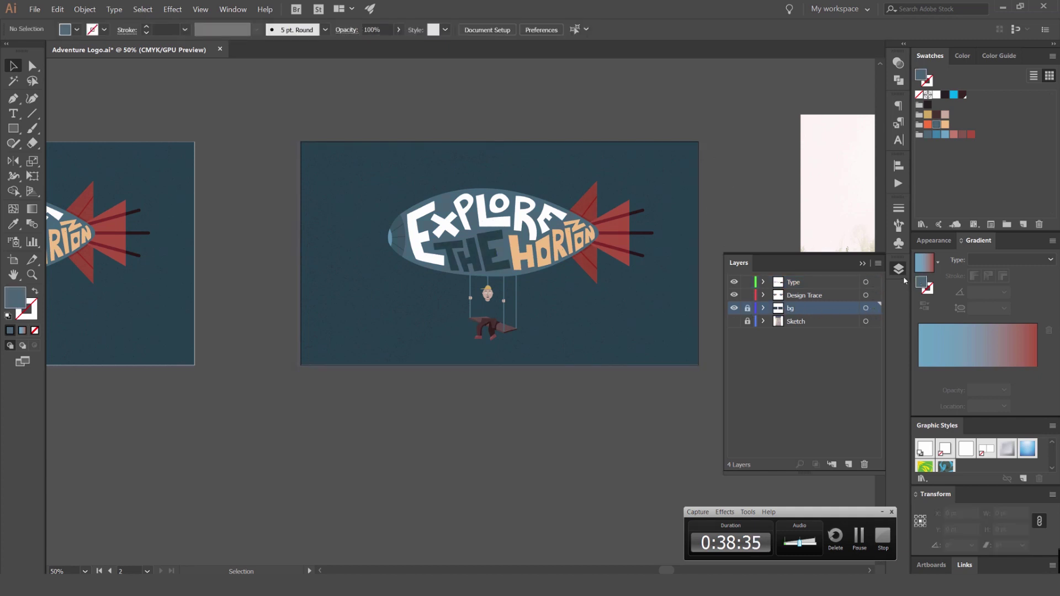
pyautogui.scroll(1, 627, 213)
pyautogui.scroll(-2, 598, 208)
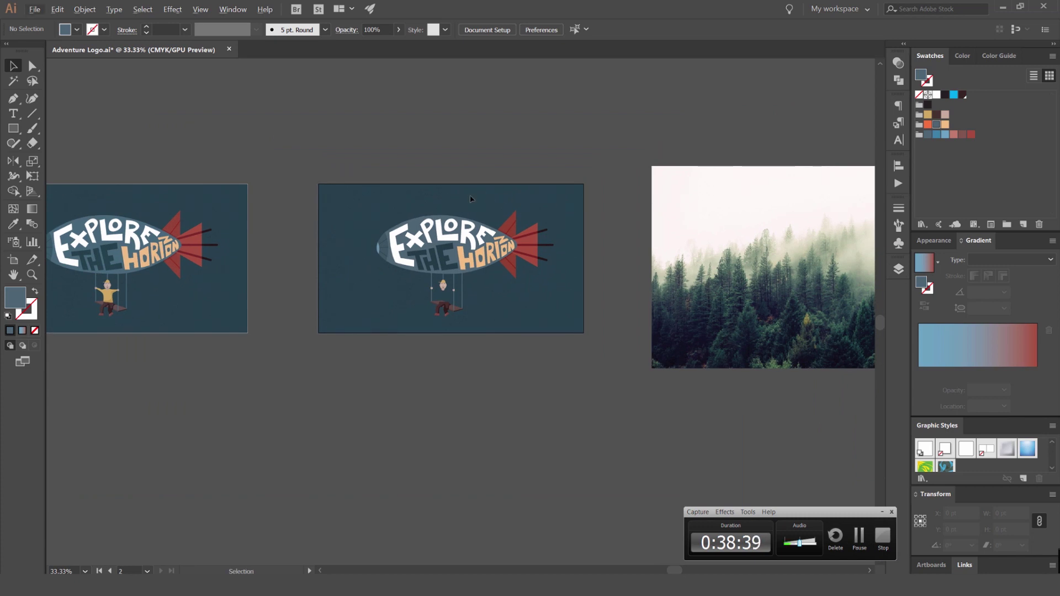
pyautogui.scroll(1, 470, 198)
pyautogui.moveTo(657, 187); pyautogui.dragTo(308, 180)
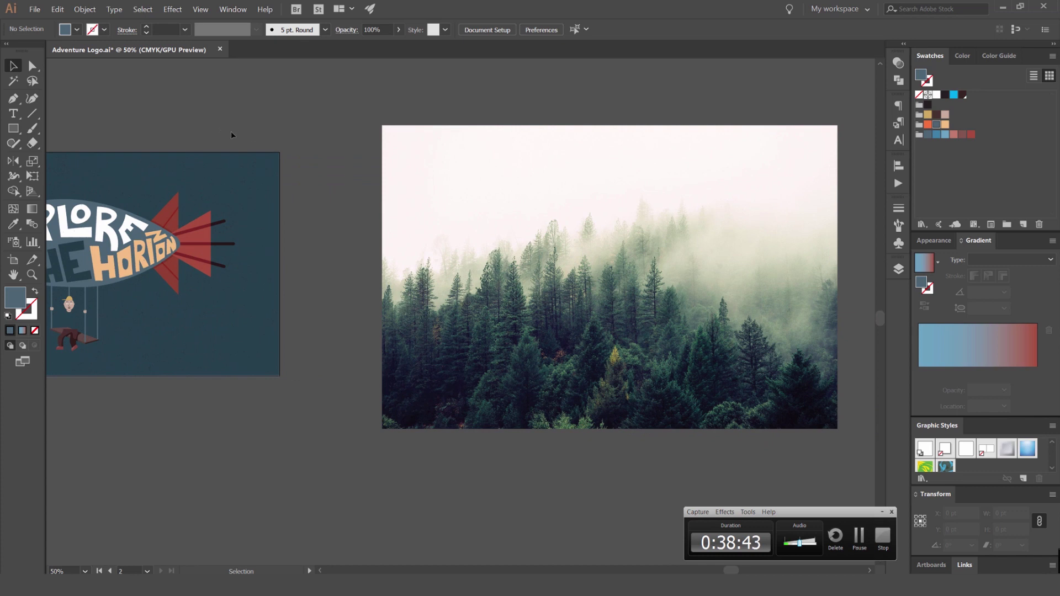
pyautogui.moveTo(220, 129); pyautogui.dragTo(472, 131)
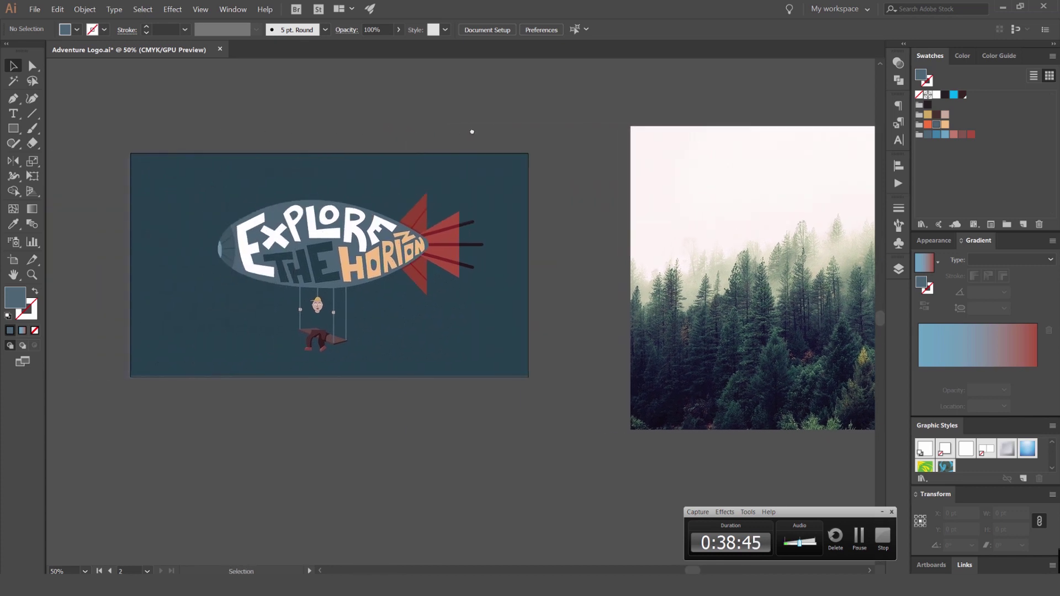
pyautogui.moveTo(363, 97); pyautogui.dragTo(573, 69)
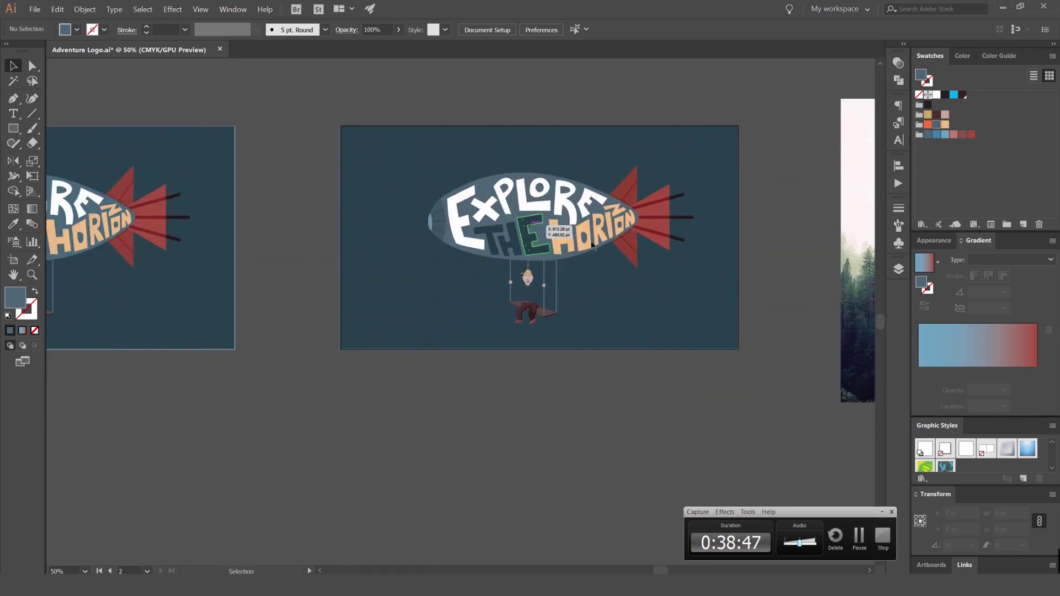
pyautogui.scroll(3, 580, 198)
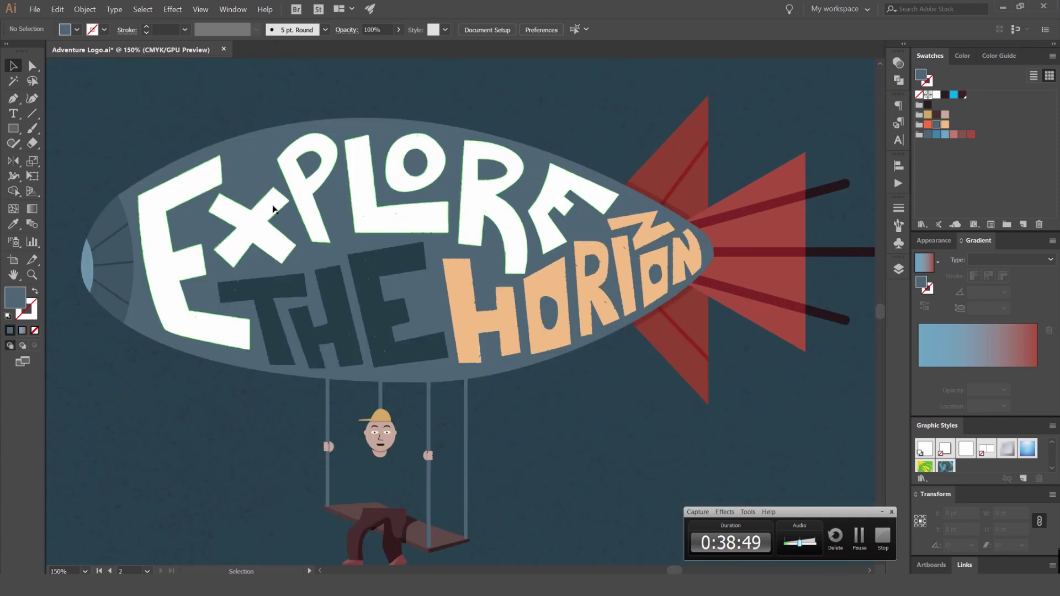
# Combine the EXPLORE, THE and HORIZON lettering into a single white compound path.
pyautogui.click(434, 208)
pyautogui.click(409, 296)
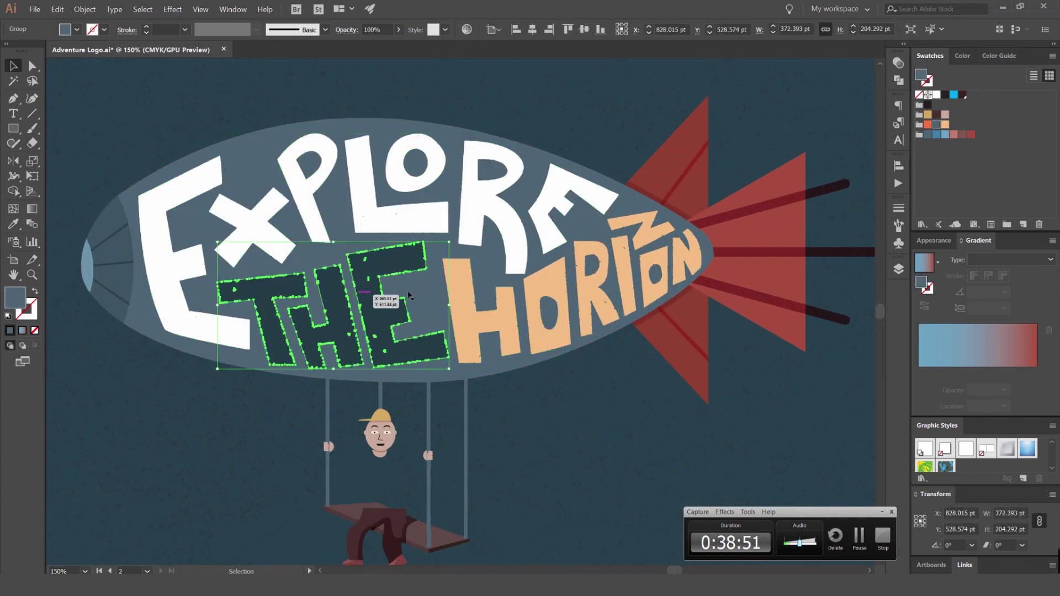
pyautogui.keyDown('shift'); pyautogui.click(472, 292); pyautogui.keyUp('shift')
pyautogui.keyDown('shift'); pyautogui.click(491, 232); pyautogui.keyUp('shift')
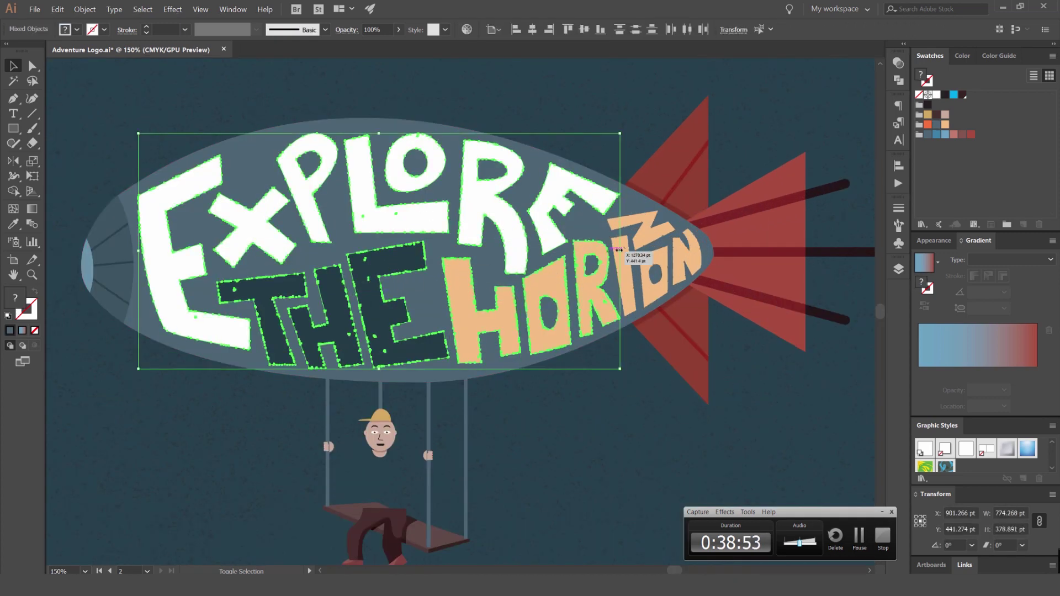
pyautogui.keyDown('shift'); pyautogui.click(649, 247); pyautogui.keyUp('shift')
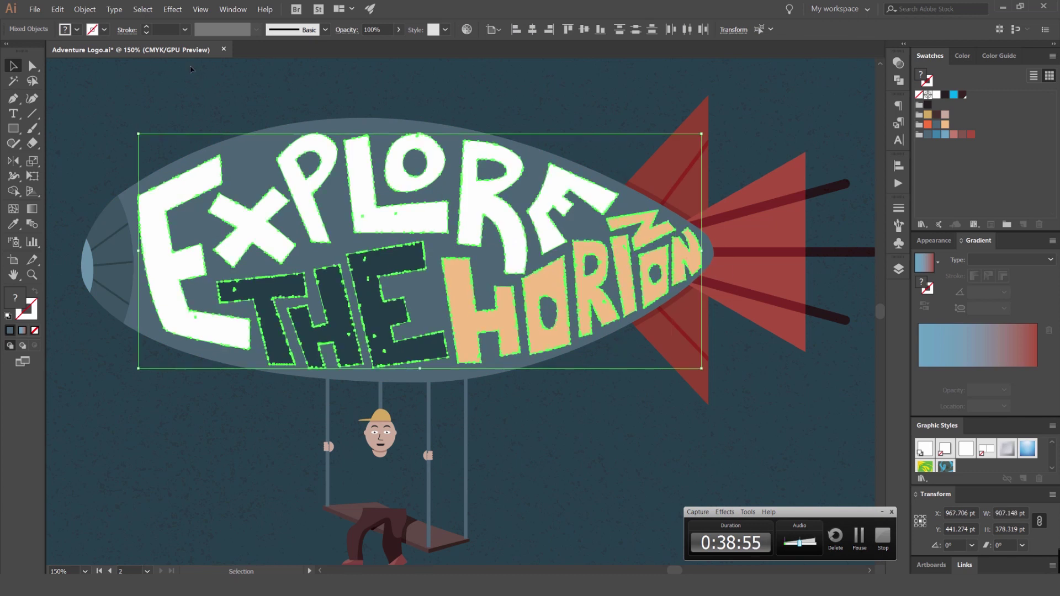
pyautogui.click(85, 9)
pyautogui.moveTo(109, 328)
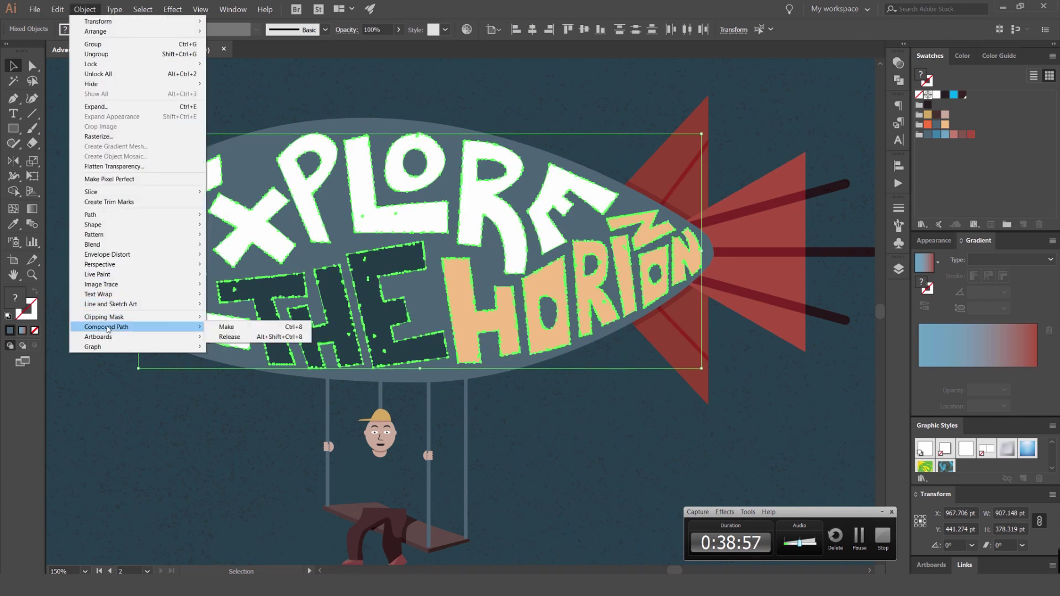
pyautogui.click(223, 327)
pyautogui.moveTo(456, 200)
pyautogui.mouseDown()
pyautogui.moveTo(486, 262)
pyautogui.moveTo(472, 203)
pyautogui.mouseUp()
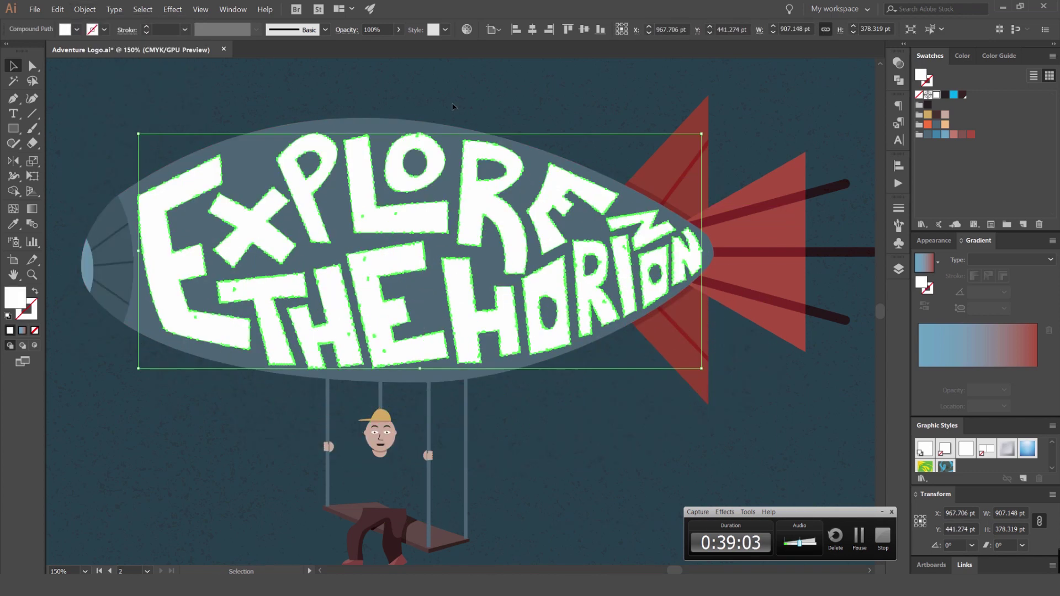
pyautogui.click(442, 131)
# Cut the white lettering out of the blimp ellipse with Pathfinder Minus Front.
pyautogui.scroll(1, 442, 132)
pyautogui.click(439, 166)
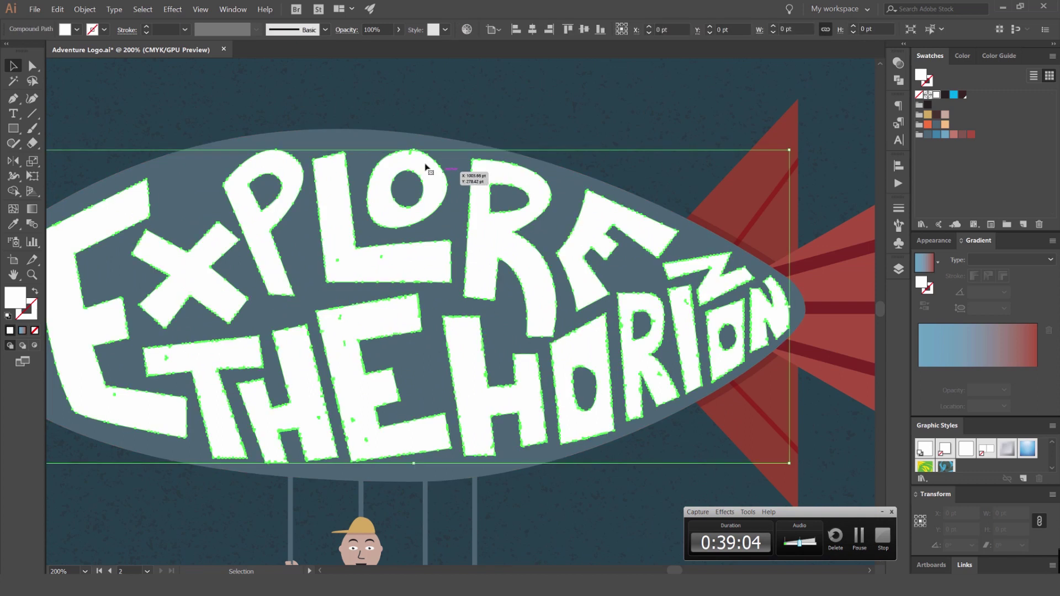
pyautogui.keyDown('shift'); pyautogui.click(373, 137); pyautogui.keyUp('shift')
pyautogui.click(897, 62)
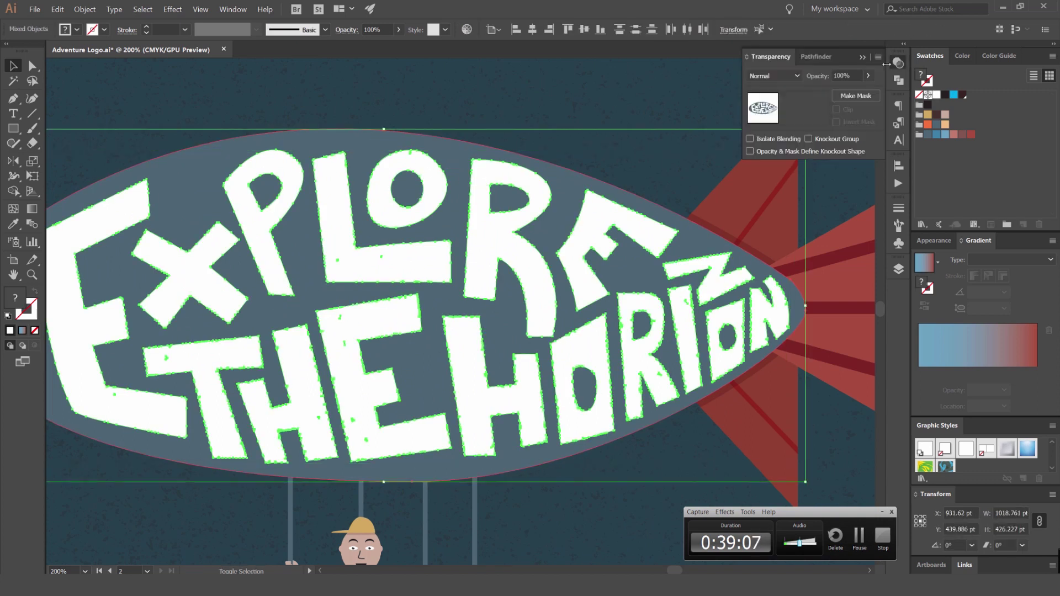
pyautogui.click(897, 80)
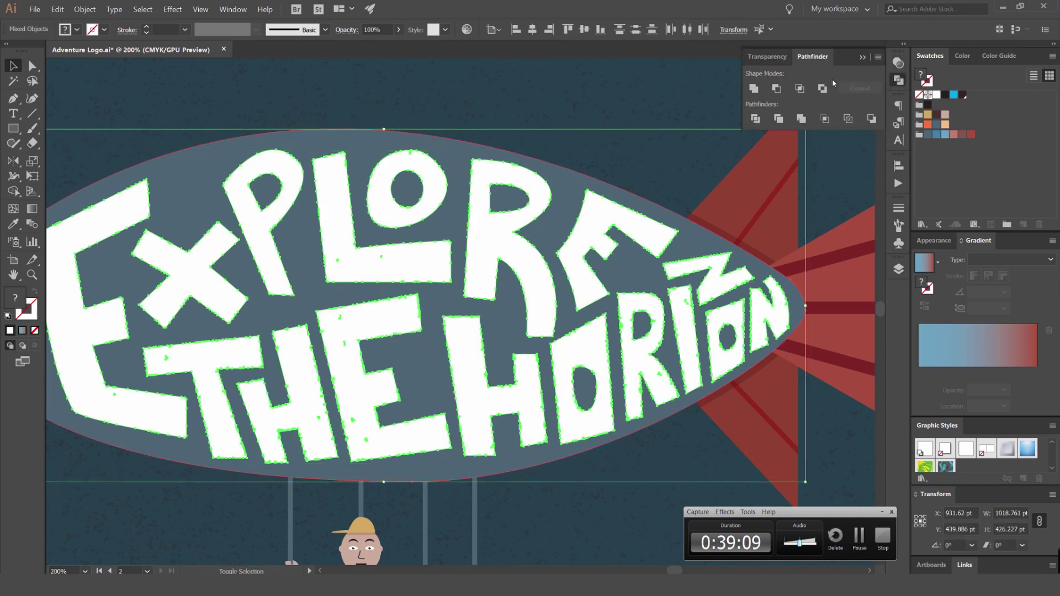
pyautogui.click(232, 9)
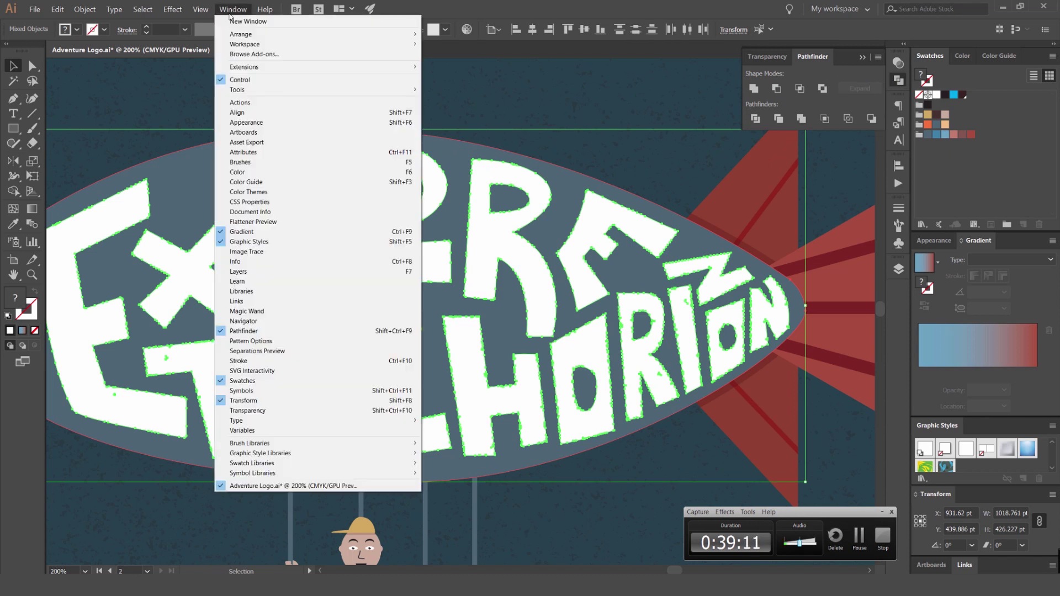
pyautogui.click(800, 77)
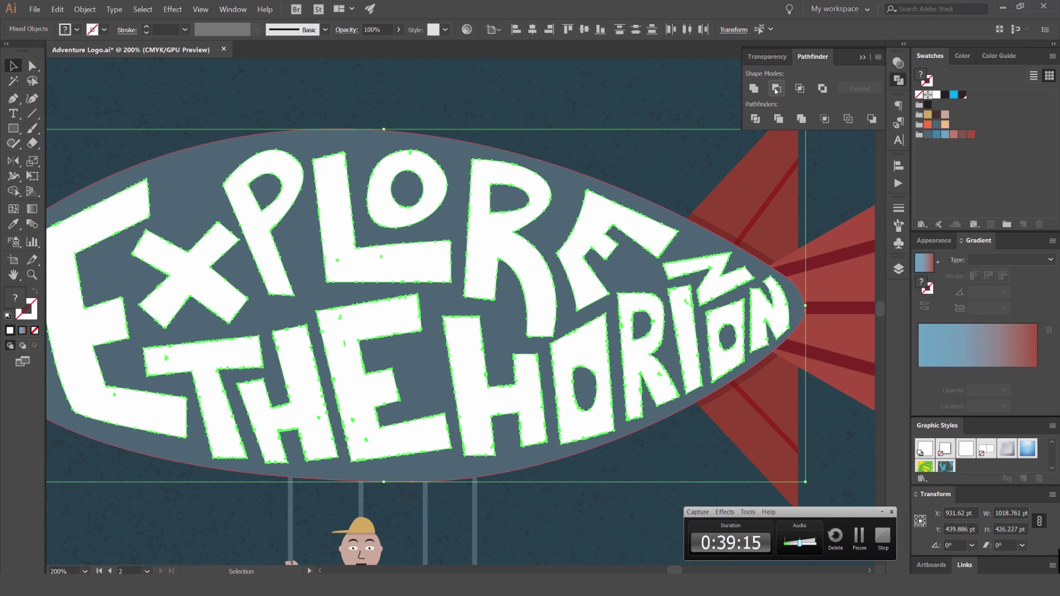
pyautogui.click(776, 89)
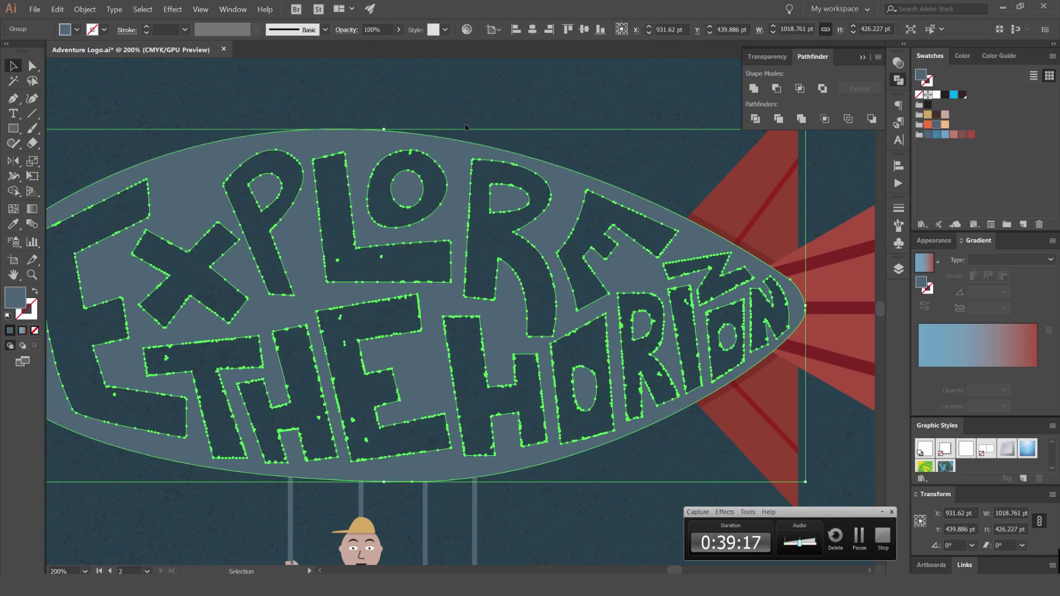
pyautogui.moveTo(465, 127); pyautogui.dragTo(517, 92)
pyautogui.scroll(-3, 562, 91)
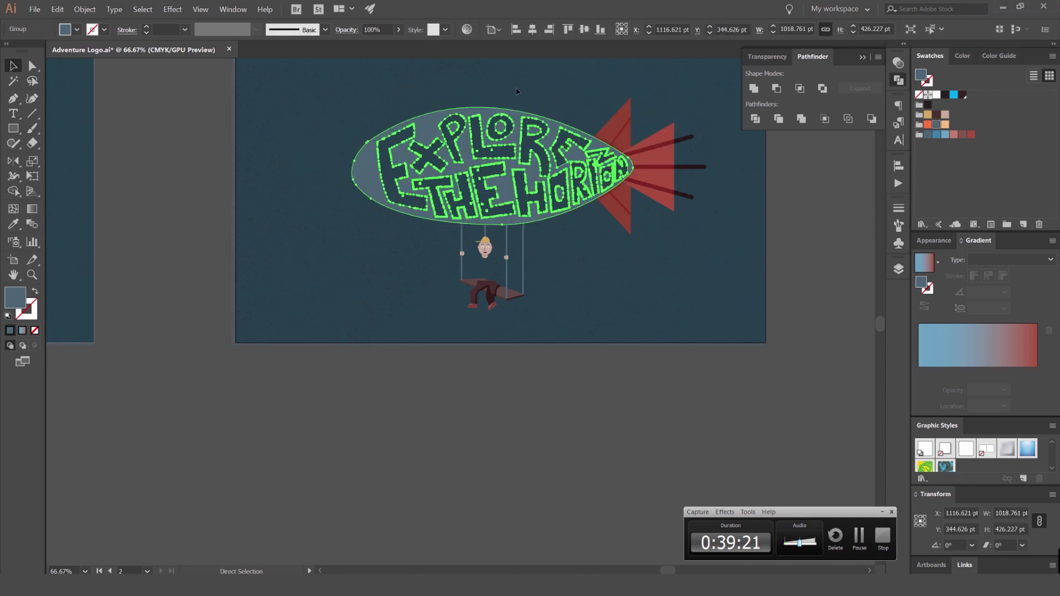
pyautogui.hotkey('ctrl', 'z')
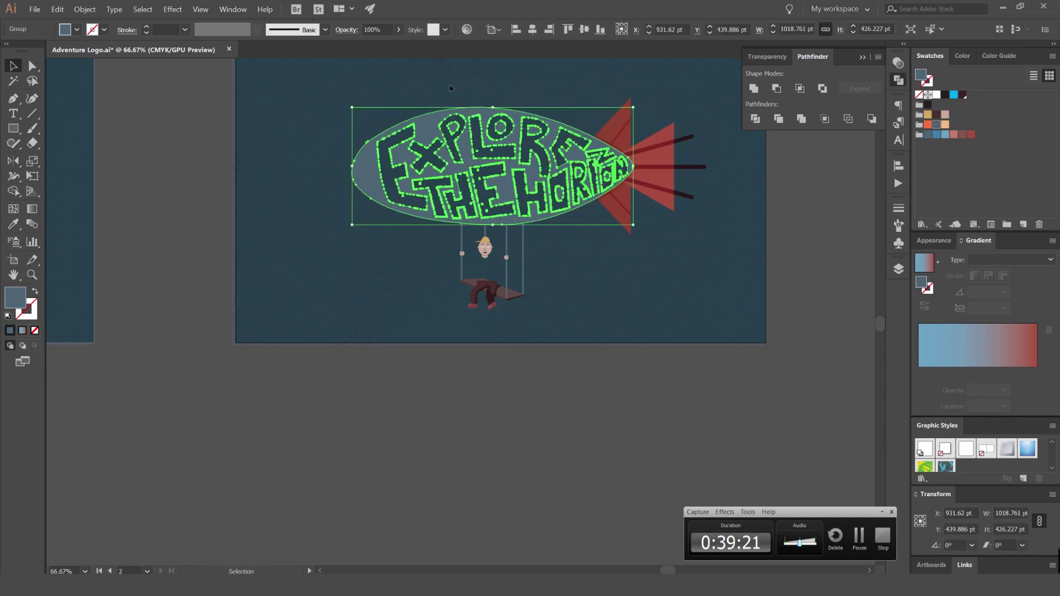
# Inspect the Type and Design Trace layers' artwork in the Layers panel.
pyautogui.click(896, 269)
pyautogui.click(733, 282)
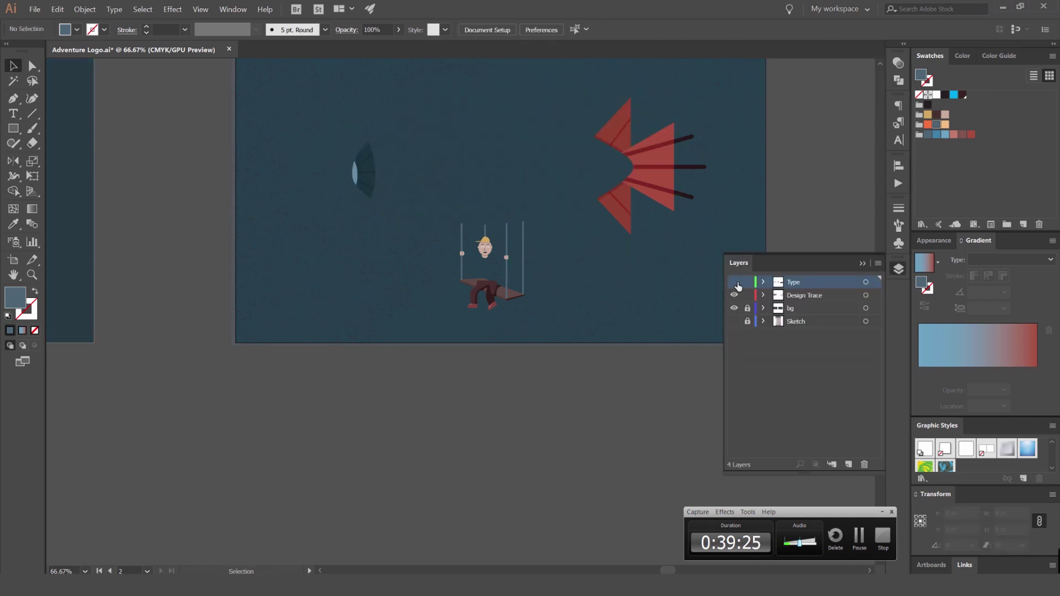
pyautogui.click(733, 282)
pyautogui.hotkey('ctrl', 'a')
pyautogui.hotkey('ctrl', 'shift', 'a')
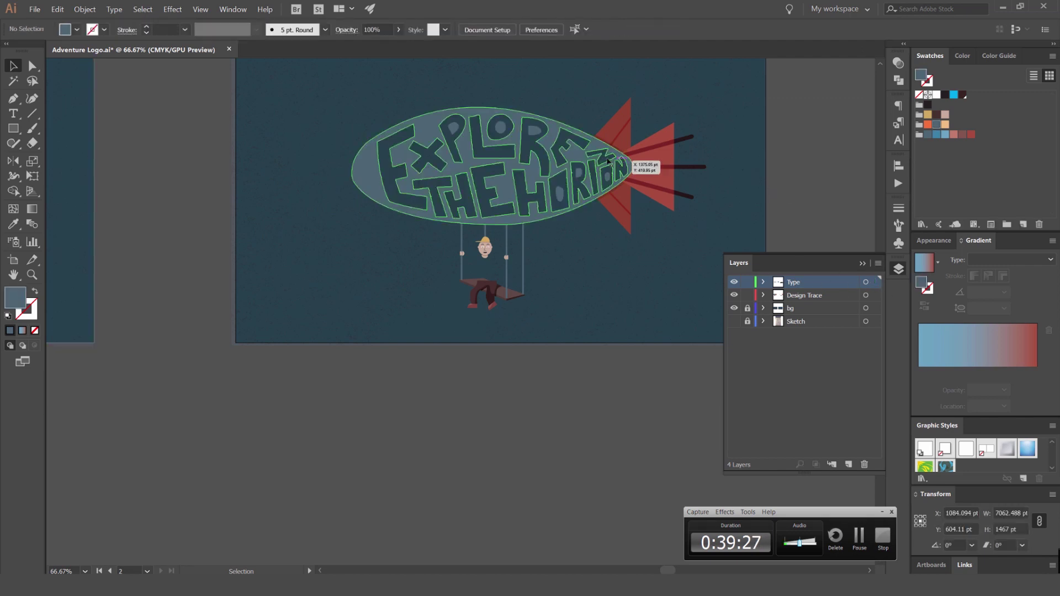
pyautogui.click(866, 281)
pyautogui.click(866, 295)
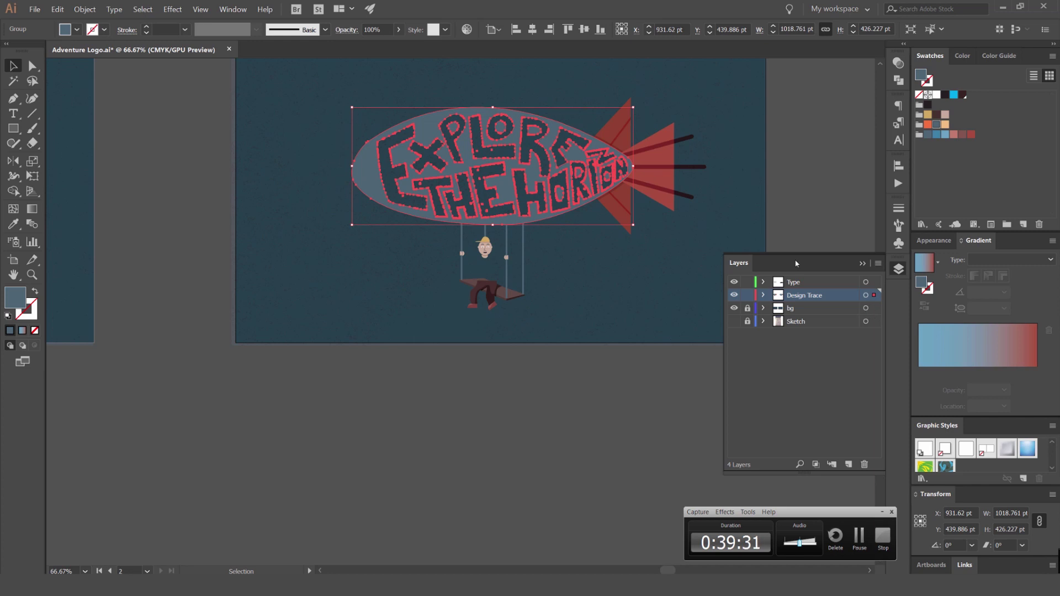
pyautogui.click(899, 269)
pyautogui.scroll(5, 378, 173)
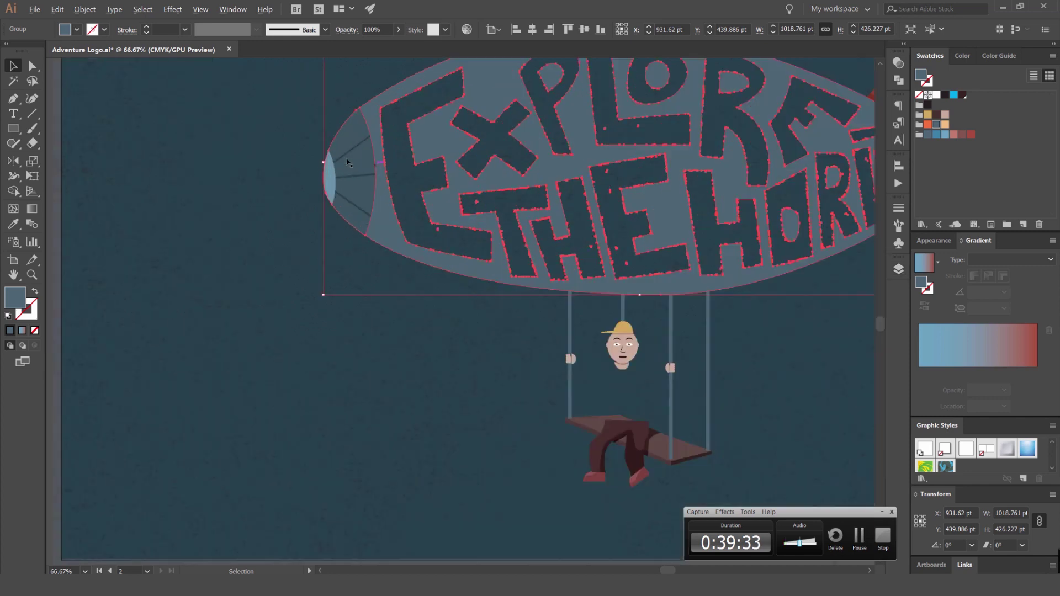
# Merge the nose window regions and bars into one shape with Shape Builder.
pyautogui.click(311, 177)
pyautogui.scroll(-6, 310, 177)
pyautogui.scroll(4, 275, 161)
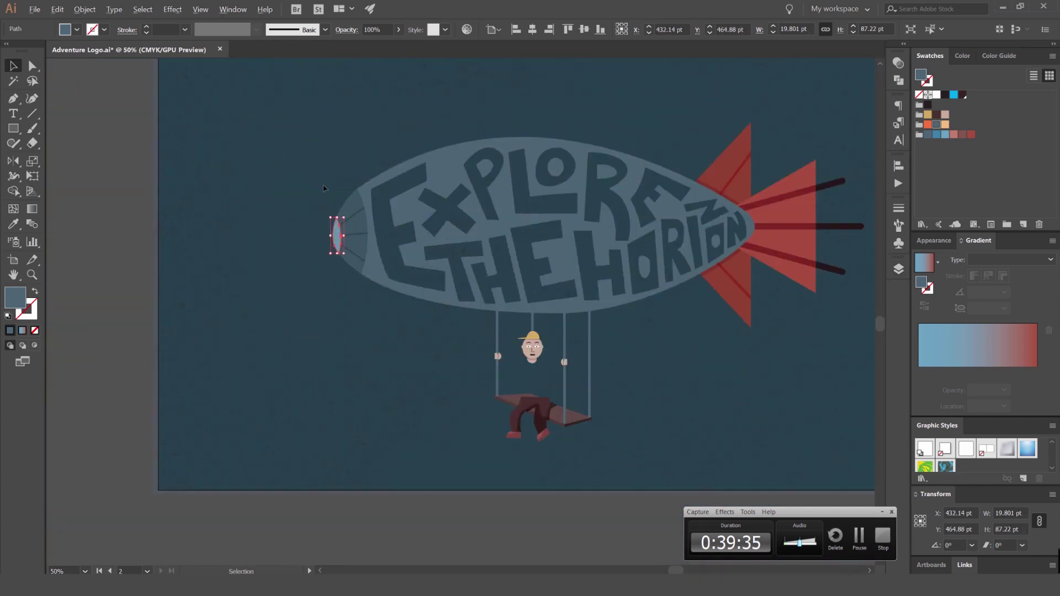
pyautogui.moveTo(280, 211); pyautogui.dragTo(336, 214)
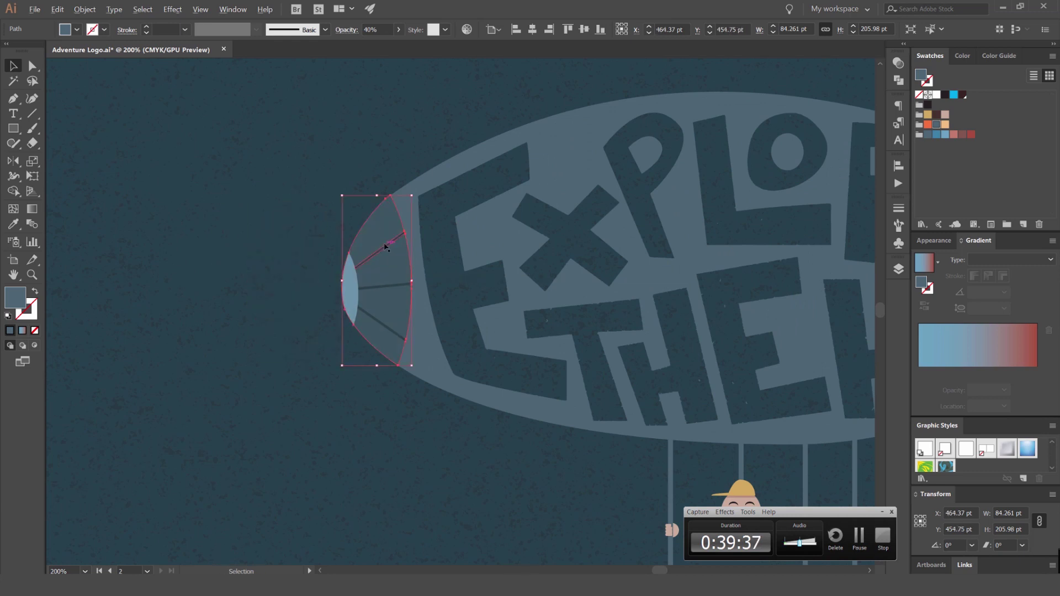
pyautogui.scroll(3, 386, 243)
pyautogui.click(418, 290)
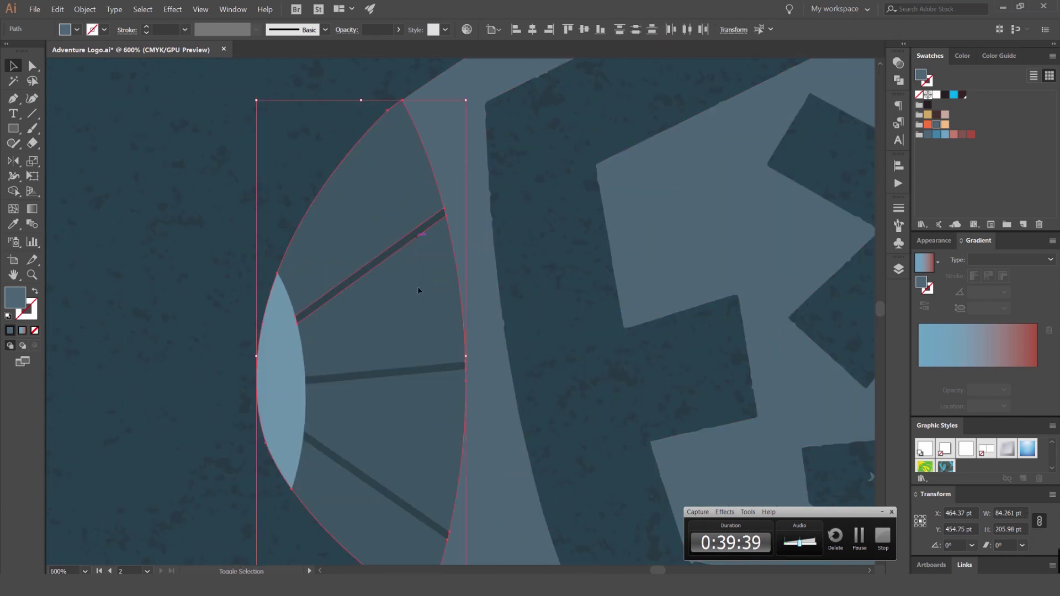
pyautogui.moveTo(369, 488); pyautogui.dragTo(387, 166)
# Try moving the lens shape to the left, then undo the move.
pyautogui.press('v')
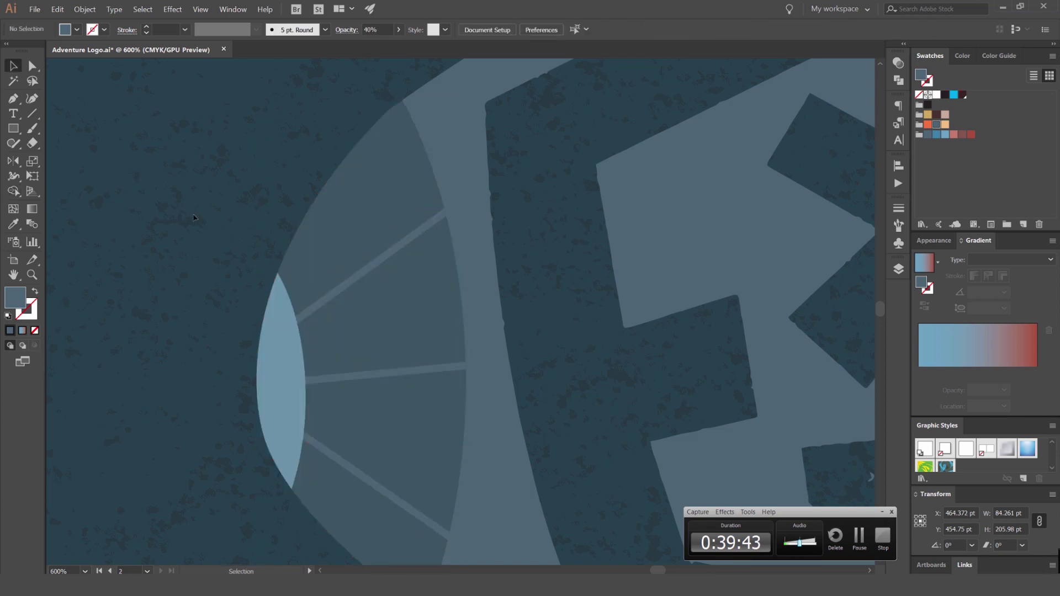
pyautogui.moveTo(265, 329); pyautogui.dragTo(208, 329)
pyautogui.scroll(-2, 198, 325)
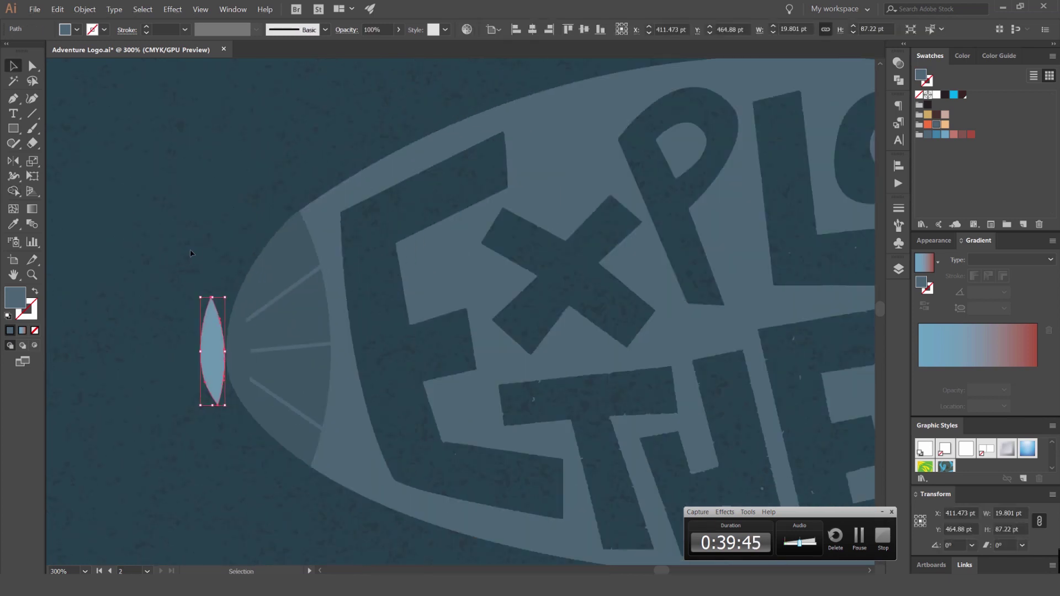
pyautogui.scroll(-3, 215, 225)
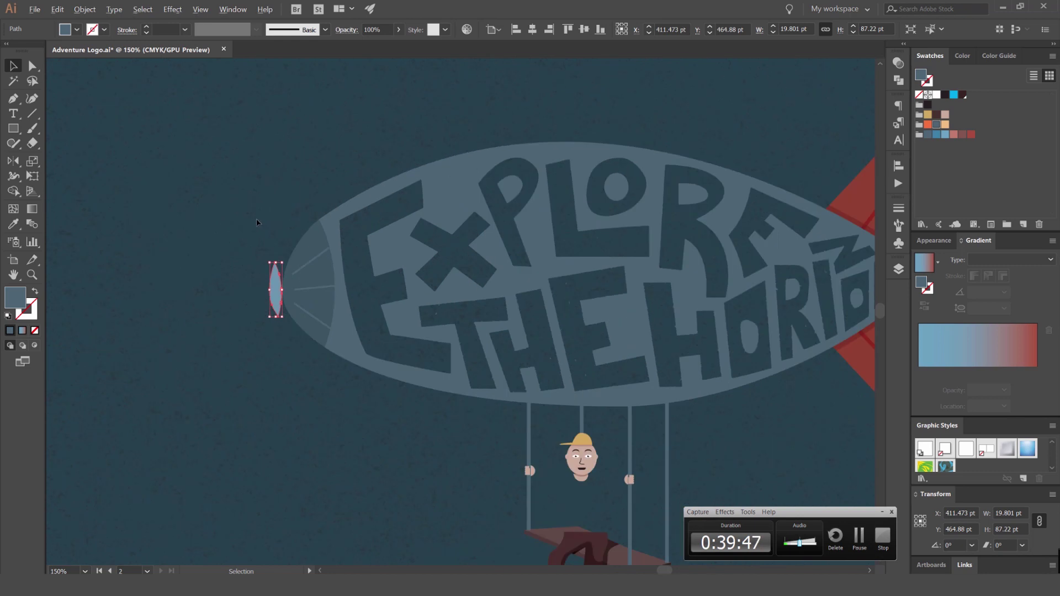
pyautogui.scroll(3, 260, 223)
pyautogui.press('a')
pyautogui.hotkey('ctrl', 'z')
# Remove the wedge between the lens and the window frame with Shape Builder.
pyautogui.hotkey('ctrl', 'a')
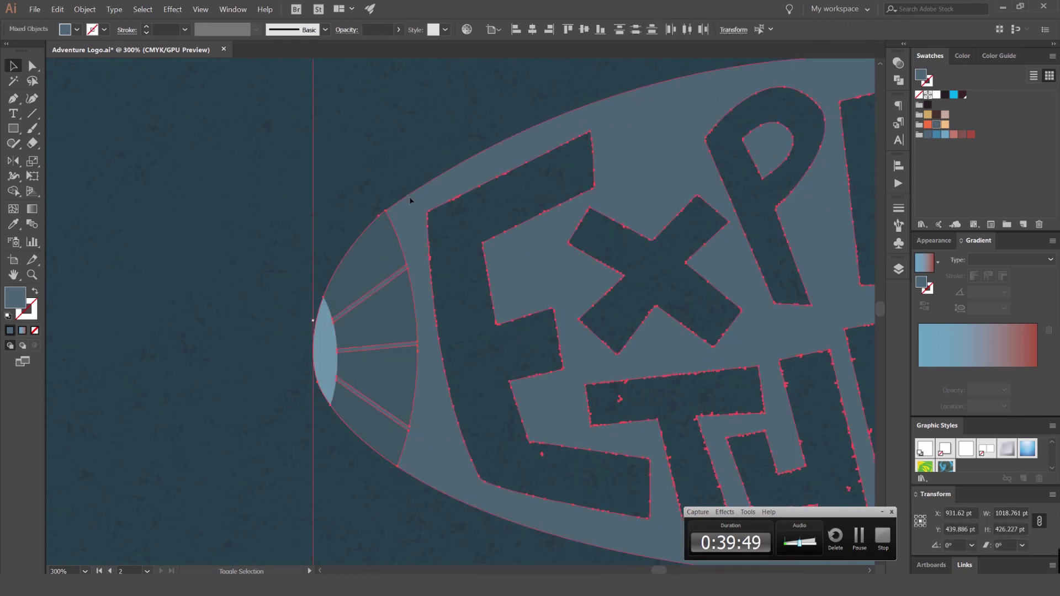
pyautogui.hotkey('shift', 'm')
pyautogui.keyDown('alt'); pyautogui.click(383, 237); pyautogui.keyUp('alt')
pyautogui.press('v')
pyautogui.click(292, 226)
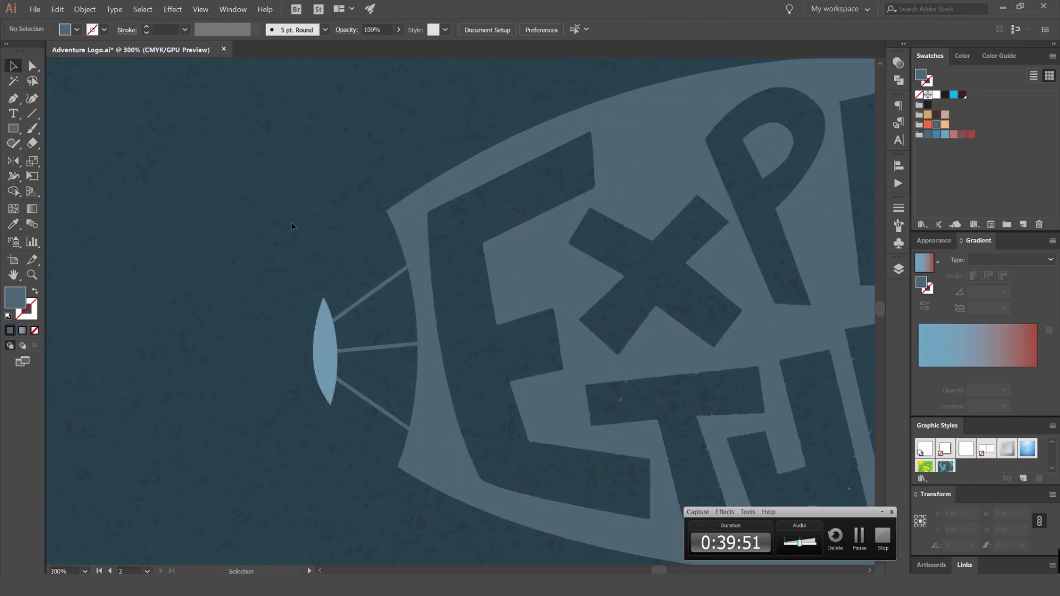
pyautogui.click(317, 347)
pyautogui.click(301, 260)
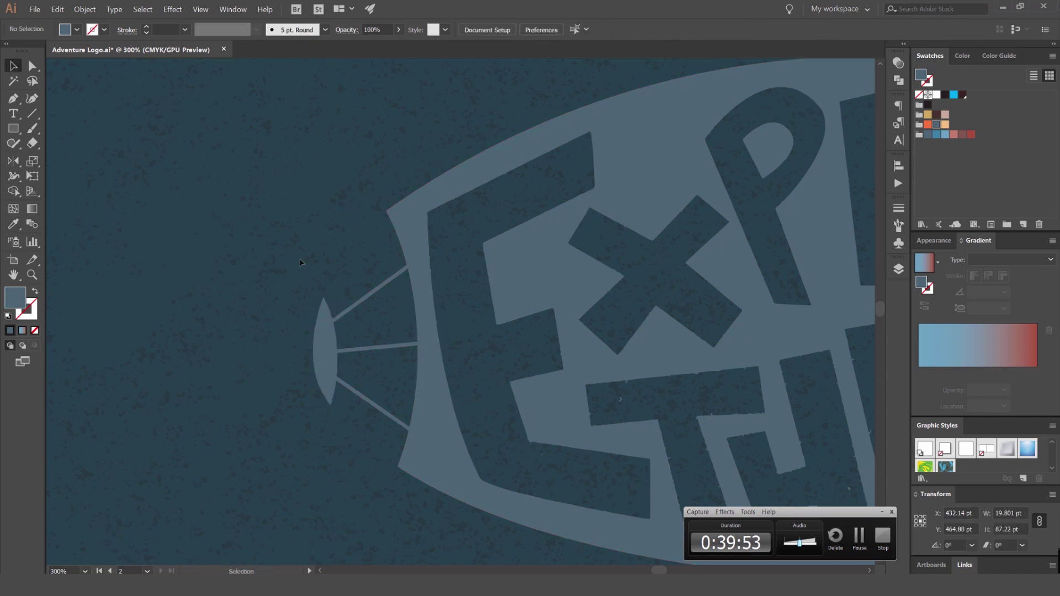
pyautogui.keyDown('alt'); pyautogui.scroll(-4, 301, 262); pyautogui.keyUp('alt')
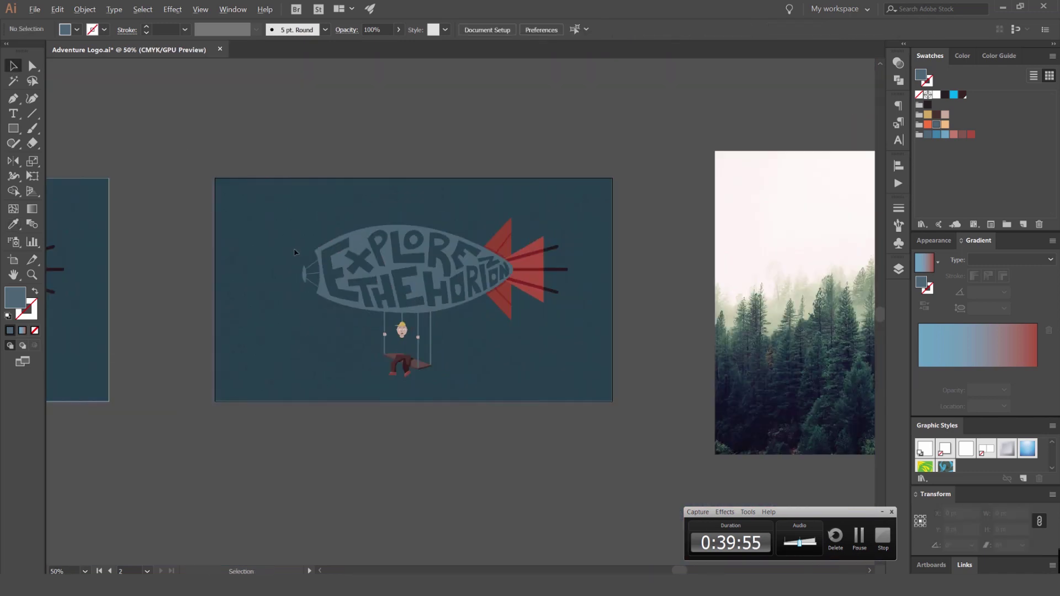
pyautogui.scroll(4, 313, 268)
pyautogui.scroll(-3, 262, 234)
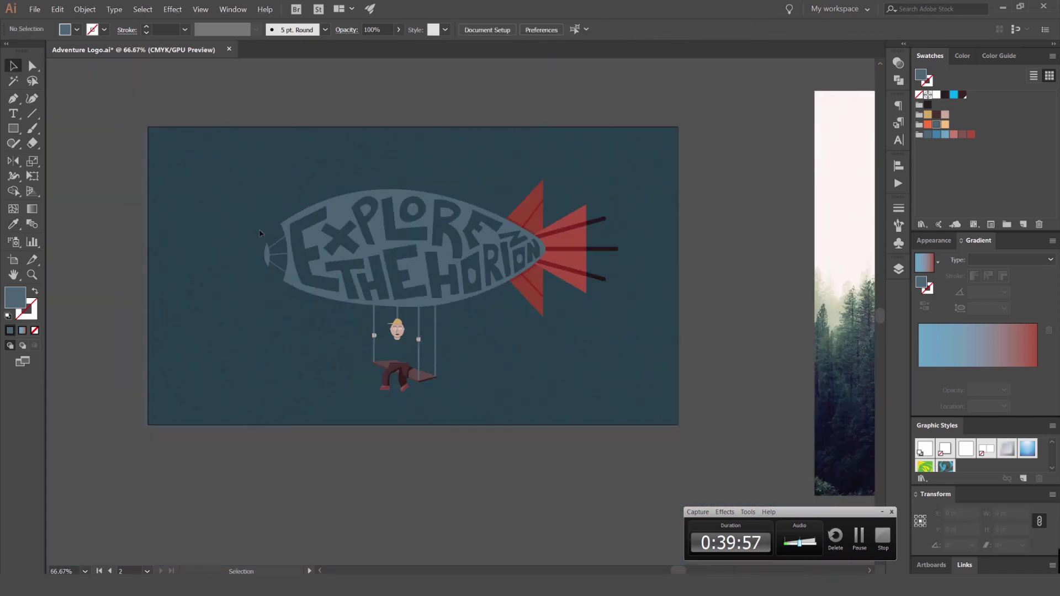
# Merge the three dark exhaust lines into the middle tail fin.
pyautogui.scroll(2, 258, 232)
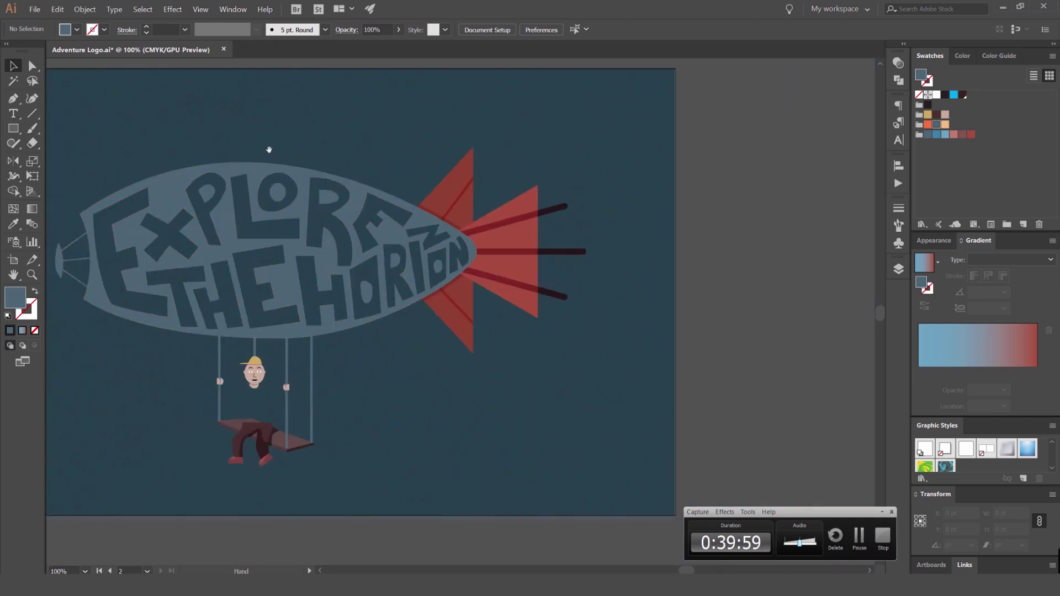
pyautogui.hscroll(-2, 268, 149)
pyautogui.scroll(3, 157, 226)
pyautogui.scroll(-4, 229, 196)
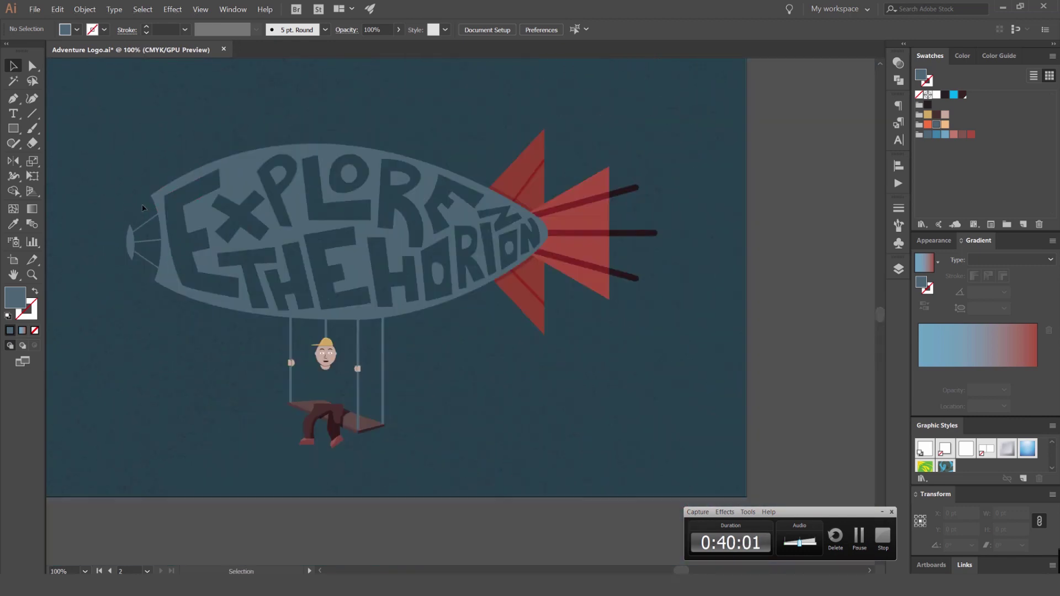
pyautogui.hscroll(1, 486, 171)
pyautogui.scroll(3, 489, 170)
pyautogui.click(450, 251)
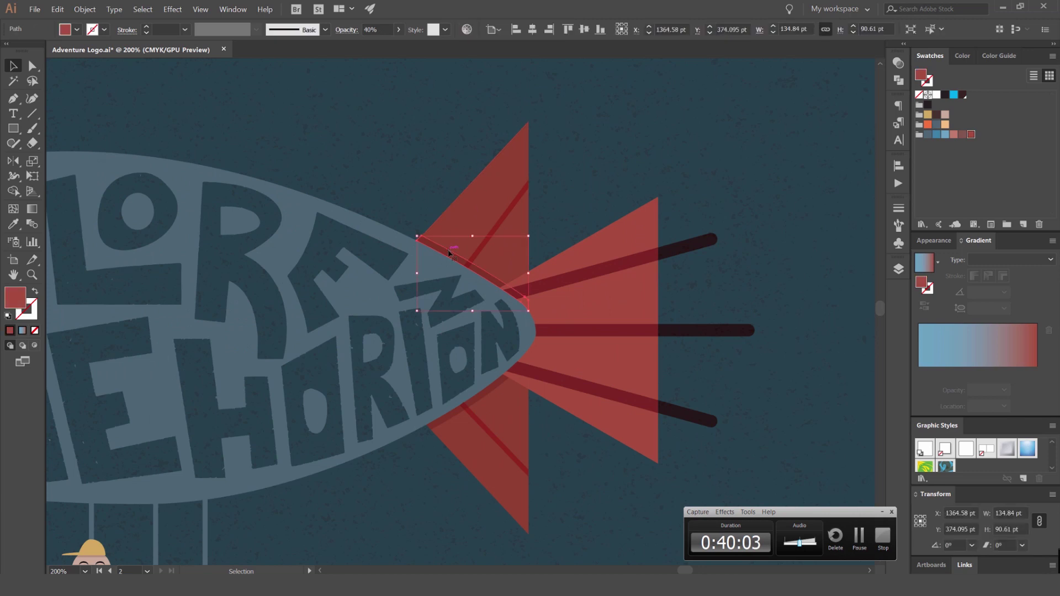
pyautogui.click(493, 384)
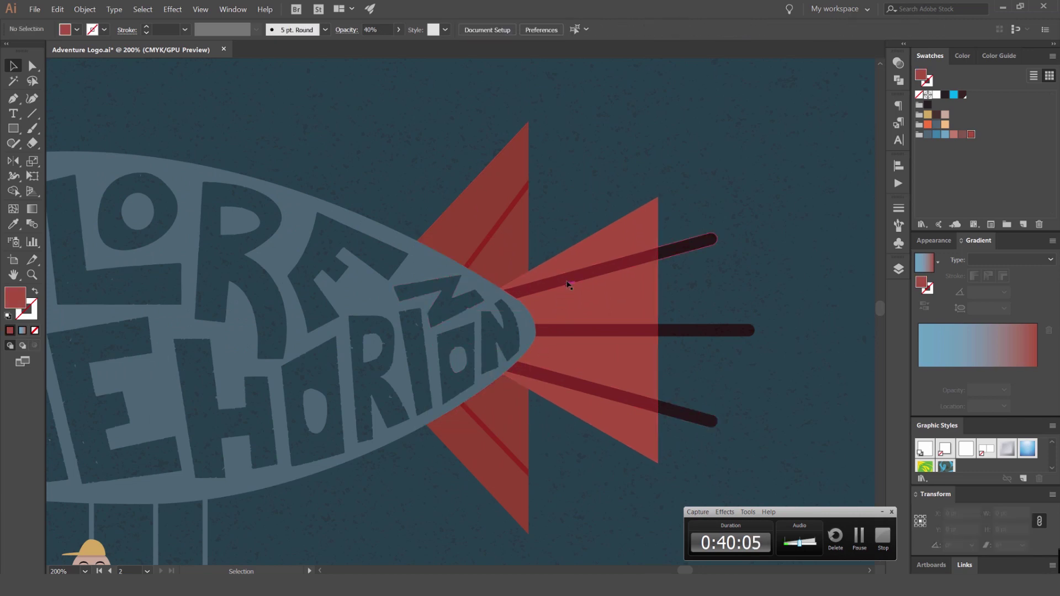
pyautogui.moveTo(723, 213); pyautogui.dragTo(690, 436)
pyautogui.keyDown('shift'); pyautogui.click(600, 227); pyautogui.keyUp('shift')
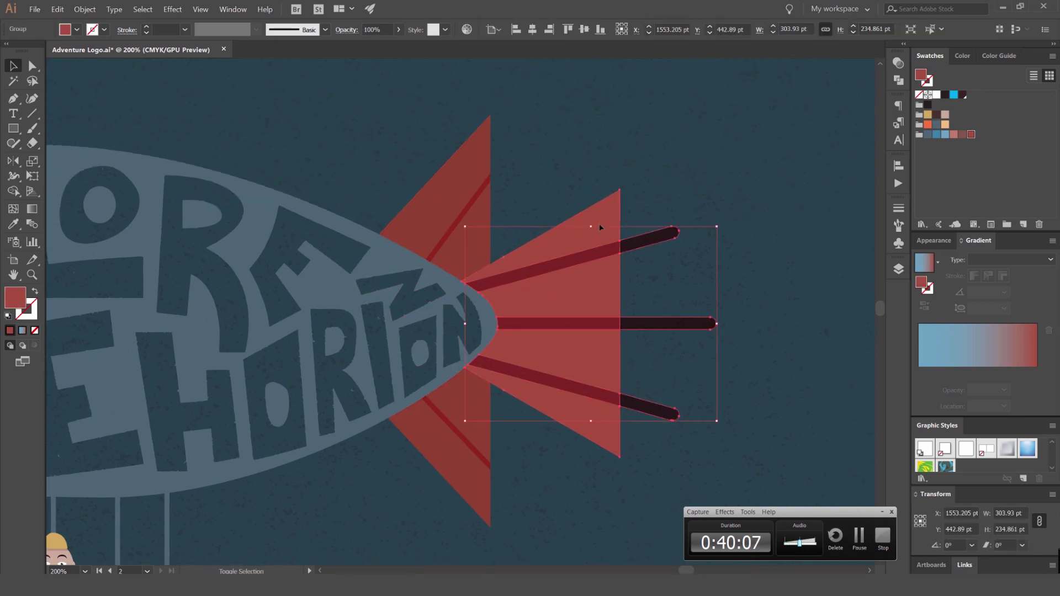
pyautogui.hotkey('ctrl', '8')
pyautogui.click(679, 202)
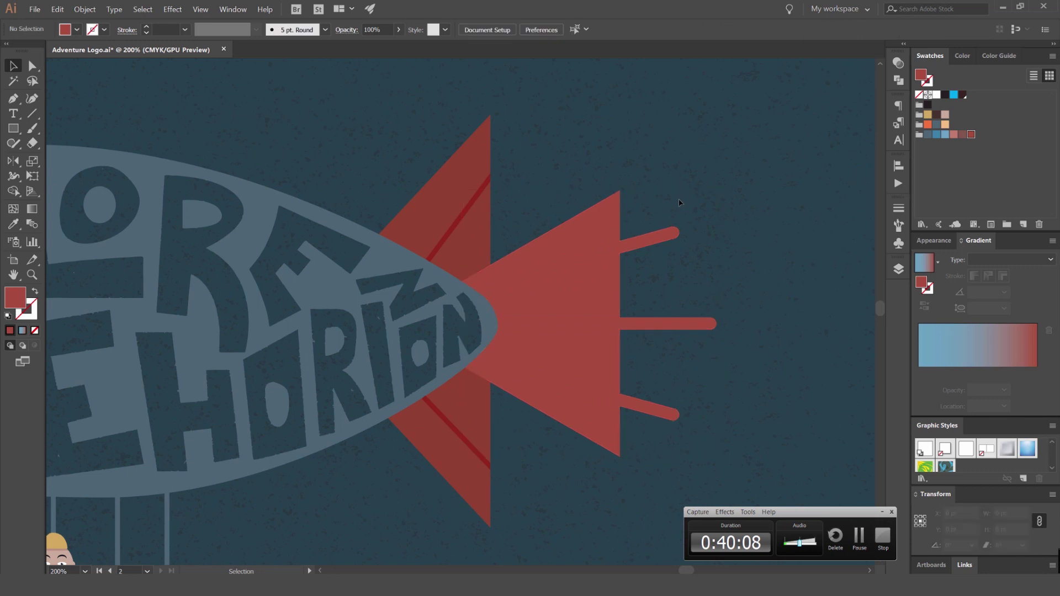
# Split the top fin by deleting its dark line region with Shape Builder.
pyautogui.moveTo(484, 220); pyautogui.dragTo(479, 203)
pyautogui.hotkey('shift', 'm')
pyautogui.keyDown('alt'); pyautogui.click(484, 215); pyautogui.keyUp('alt')
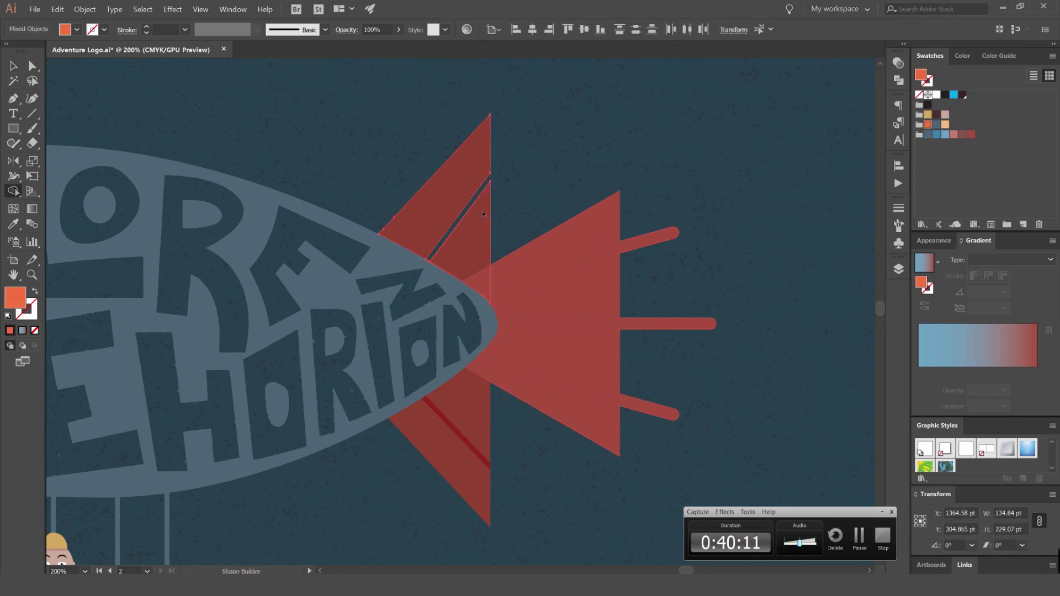
pyautogui.press('v')
# Recolour the red fin pieces to the body's blue-grey with the Eyedropper.
pyautogui.moveTo(386, 466); pyautogui.dragTo(445, 421)
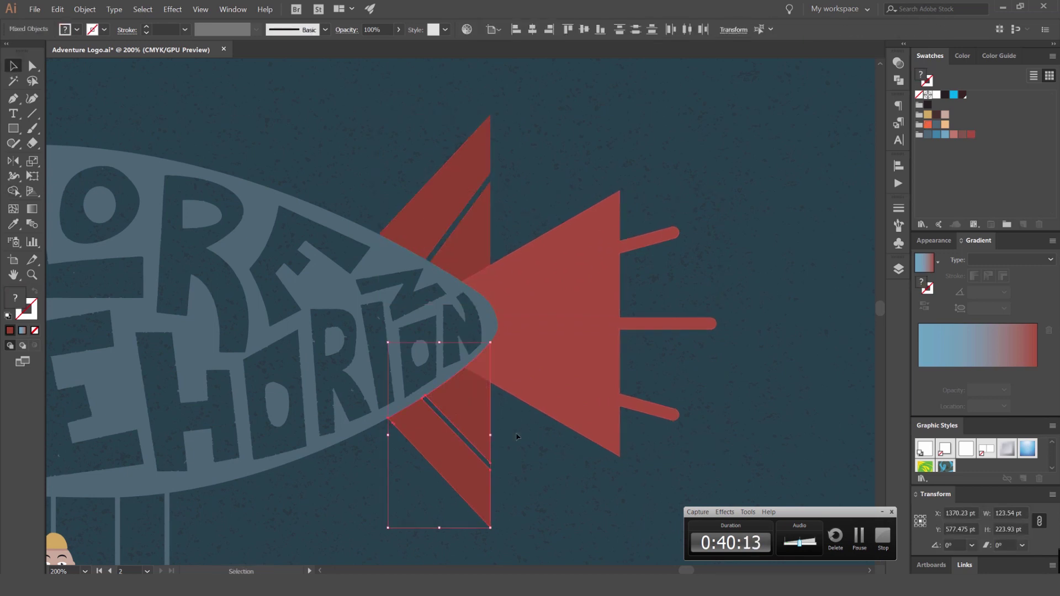
pyautogui.hotkey('ctrl', '-')
pyautogui.hotkey('ctrl', '-')
pyautogui.hotkey('ctrl', '-')
pyautogui.hotkey('ctrl', '+')
pyautogui.hotkey('ctrl', '+')
pyautogui.keyDown('shift'); pyautogui.click(533, 402); pyautogui.keyUp('shift')
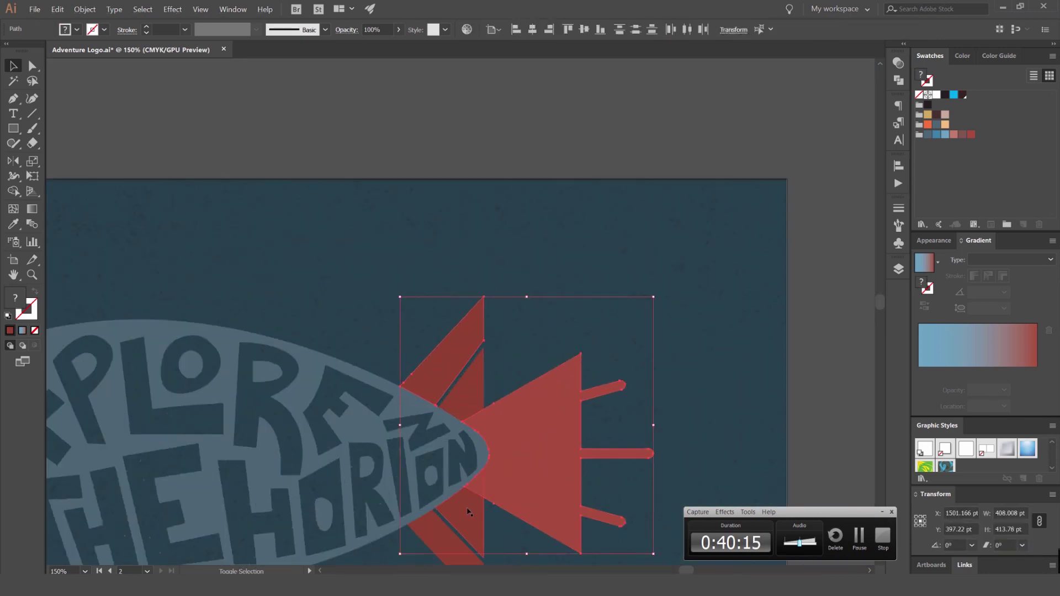
pyautogui.click(416, 331)
pyautogui.click(454, 376)
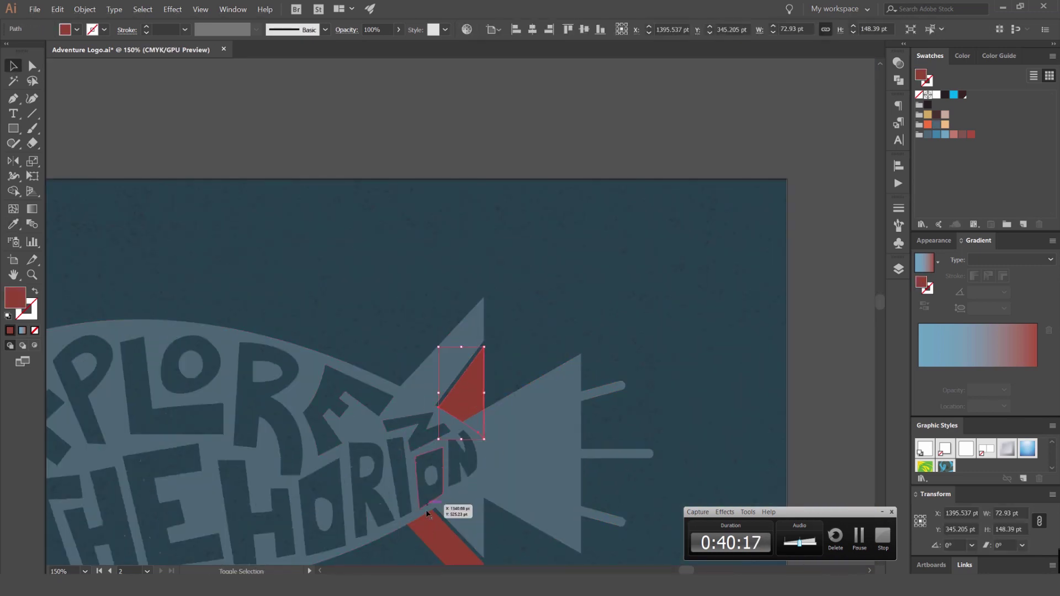
pyautogui.keyDown('shift'); pyautogui.click(465, 534); pyautogui.keyUp('shift')
pyautogui.press('i')
pyautogui.click(539, 390)
pyautogui.press('v')
pyautogui.click(541, 346)
# Unlock the bg layer and check the background artwork on both artboards.
pyautogui.hotkey('ctrl', '-')
pyautogui.hotkey('ctrl', '-')
pyautogui.hotkey('ctrl', '-')
pyautogui.hotkey('ctrl', '-')
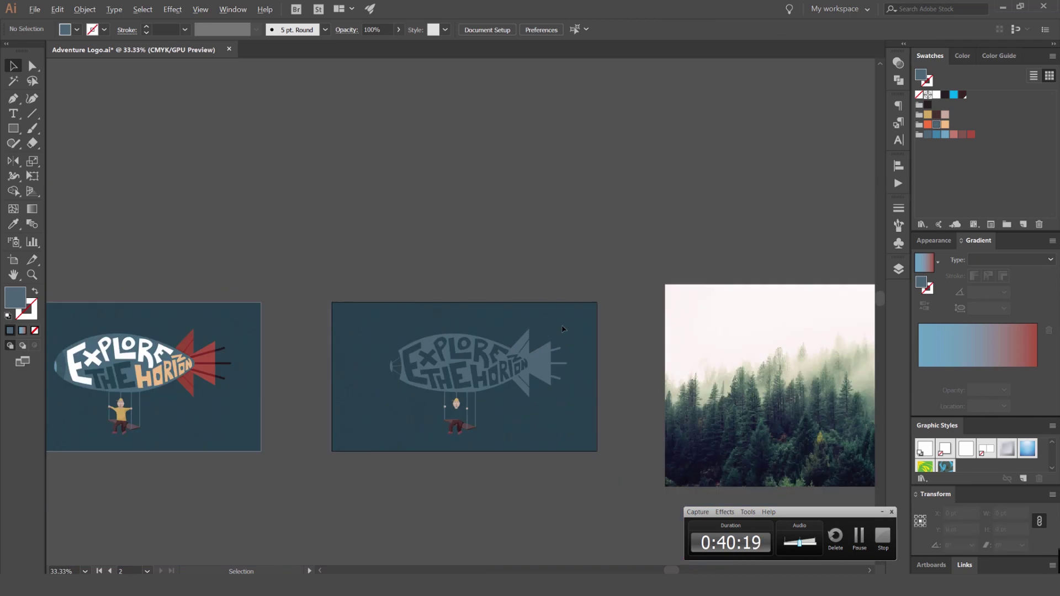
pyautogui.hotkey('ctrl', '+')
pyautogui.hotkey('ctrl', '+')
pyautogui.hotkey('ctrl', '+')
pyautogui.hotkey('ctrl', '+')
pyautogui.hotkey('ctrl', '+')
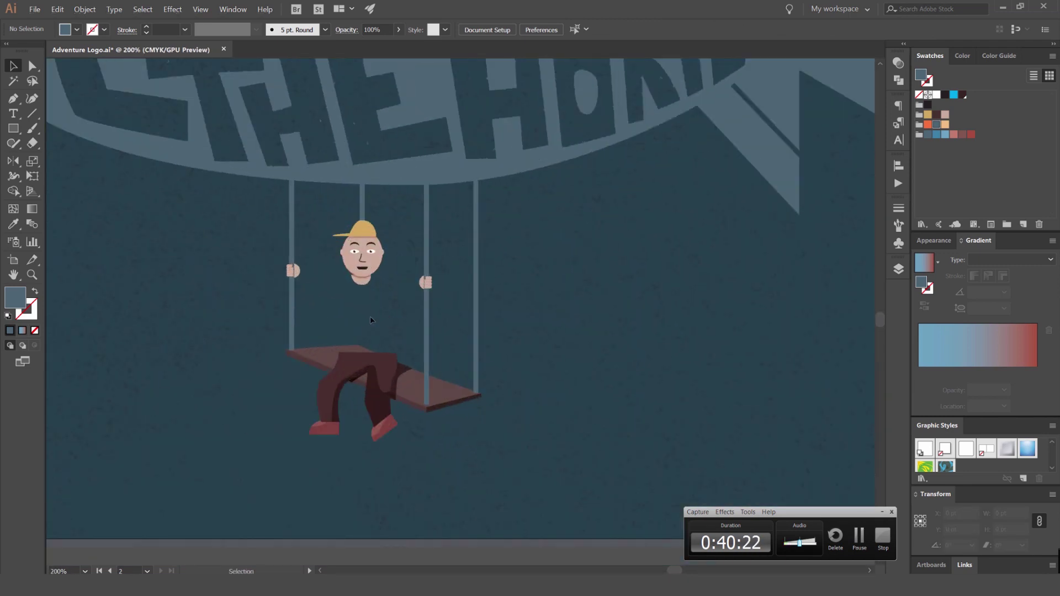
pyautogui.moveTo(370, 320); pyautogui.dragTo(405, 315)
pyautogui.click(898, 269)
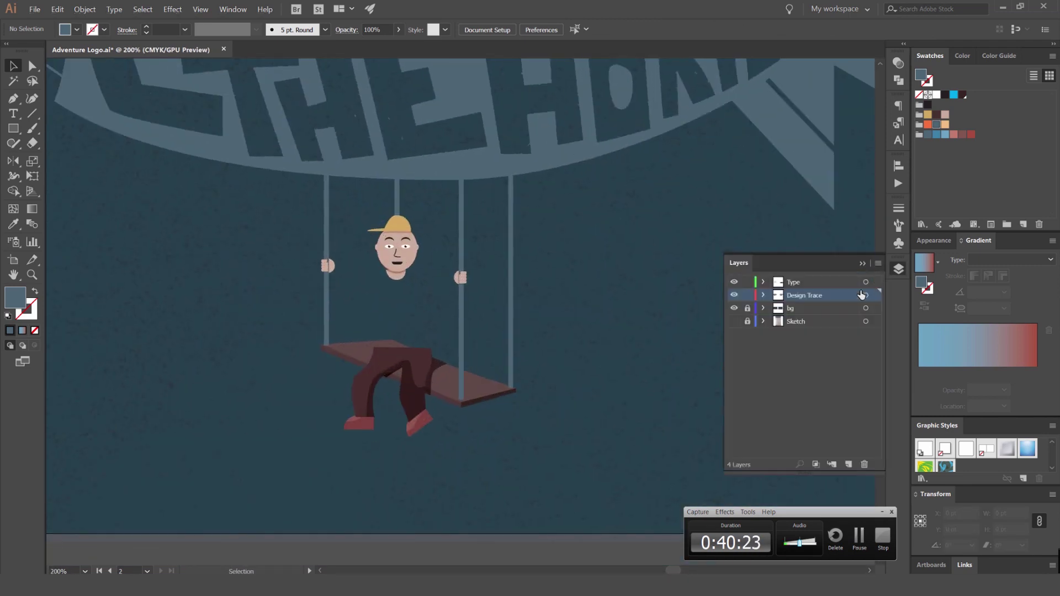
pyautogui.click(748, 308)
pyautogui.click(432, 289)
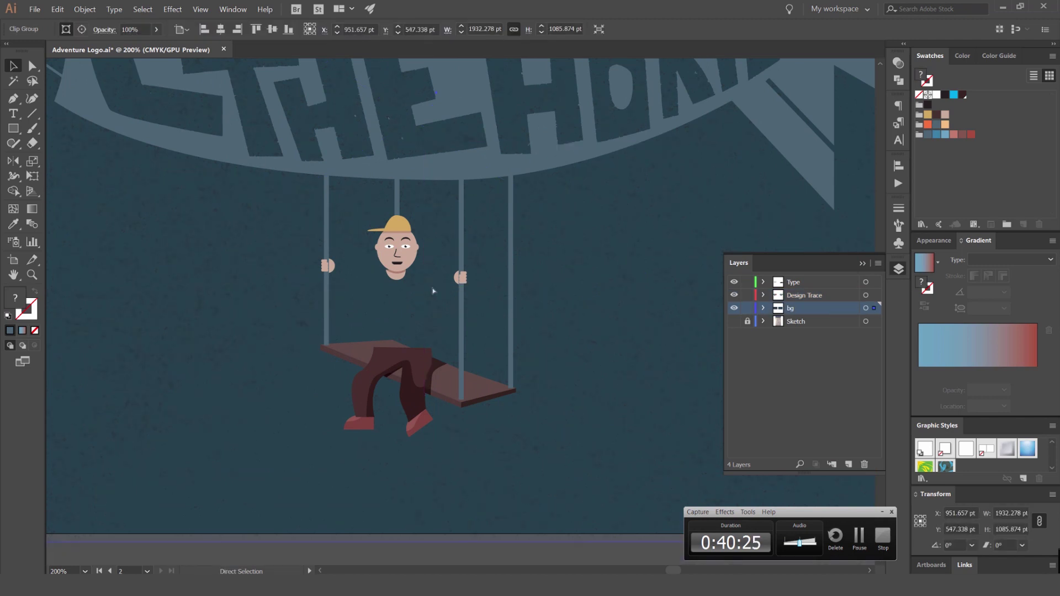
pyautogui.hotkey('ctrl', 'shift', 'a')
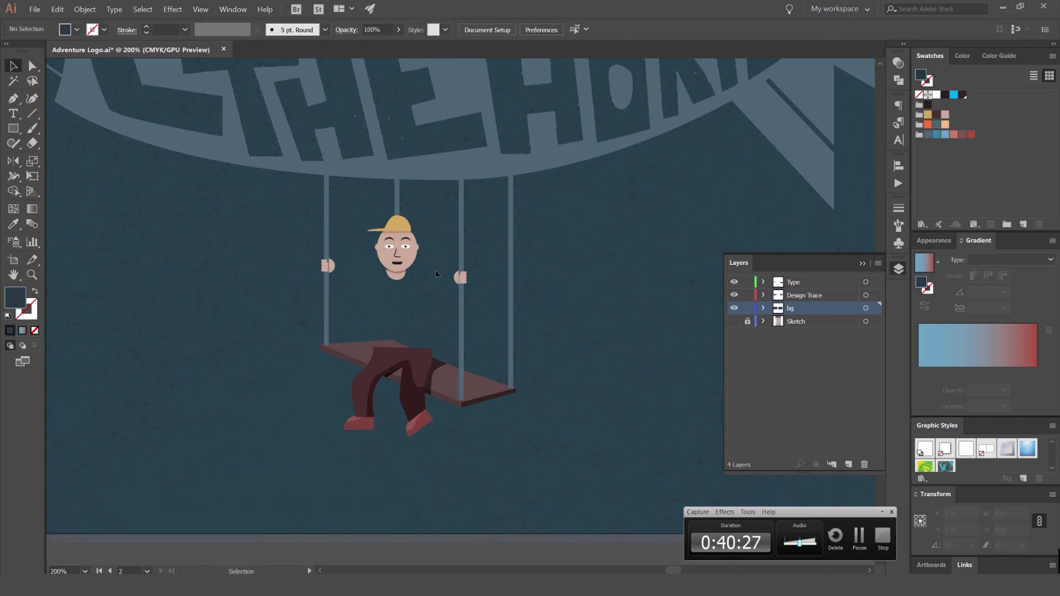
pyautogui.scroll(-2, 436, 273)
pyautogui.scroll(-2, 474, 242)
pyautogui.hscroll(-1, 491, 303)
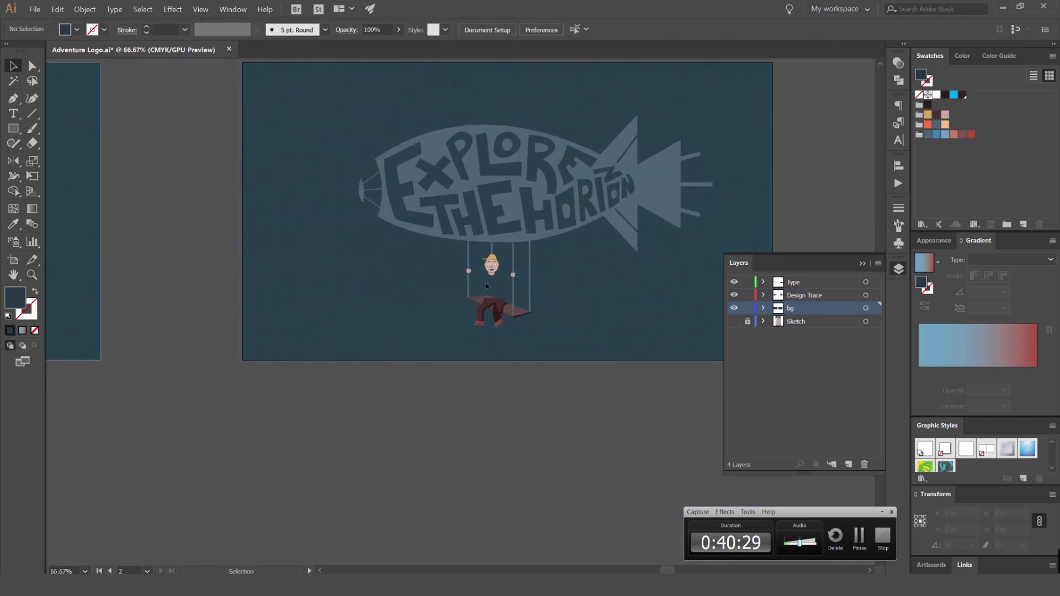
pyautogui.scroll(-2, 488, 276)
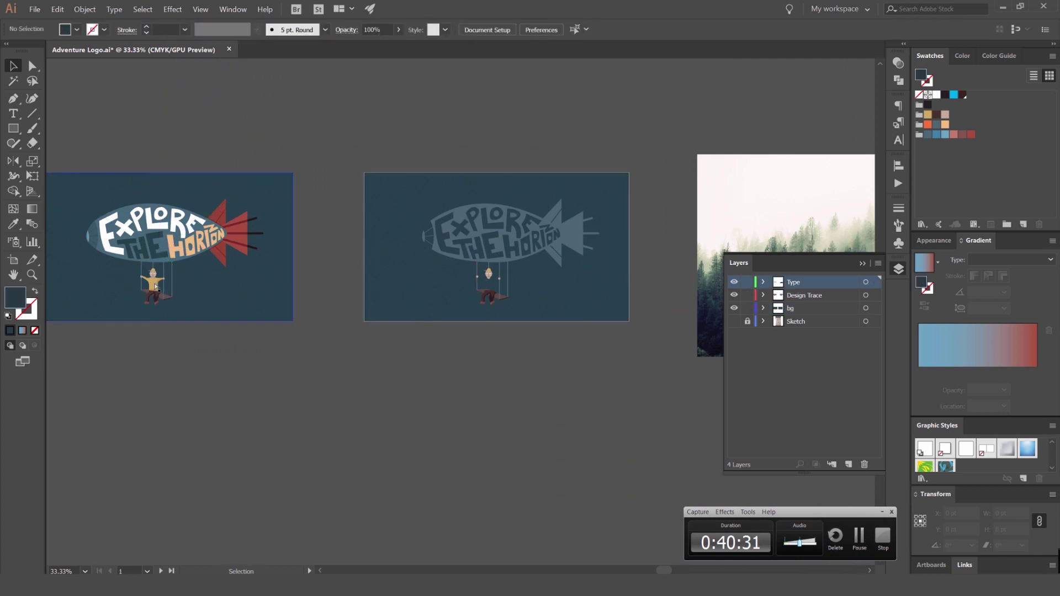
pyautogui.click(190, 286)
pyautogui.hotkey('ctrl', 'shift', 'a')
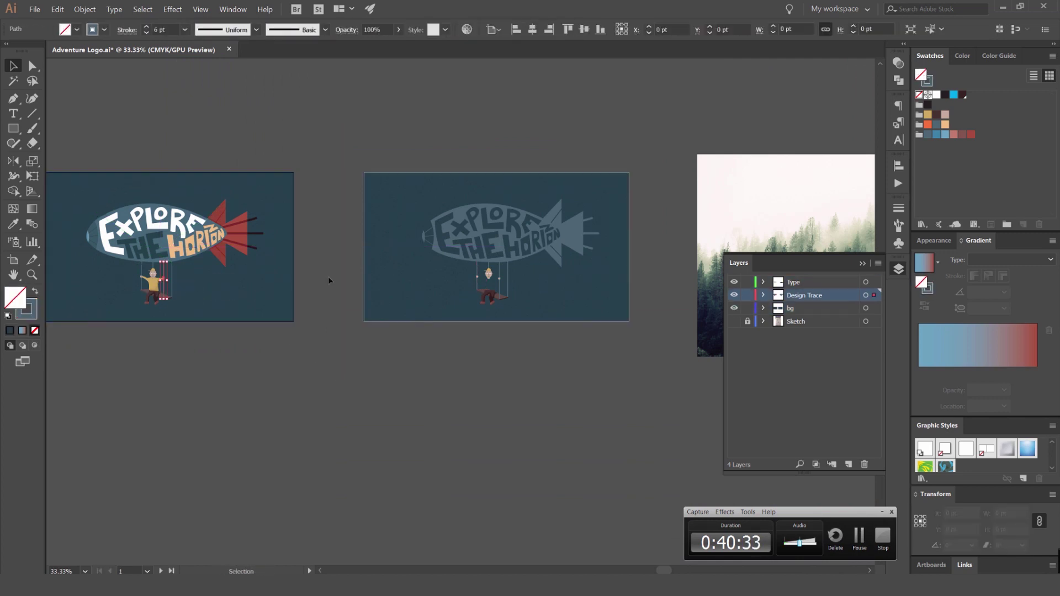
# Fit the first artboard and bring the coloured character artboard into view.
pyautogui.hotkey('ctrl', '0')
pyautogui.scroll(2, 428, 281)
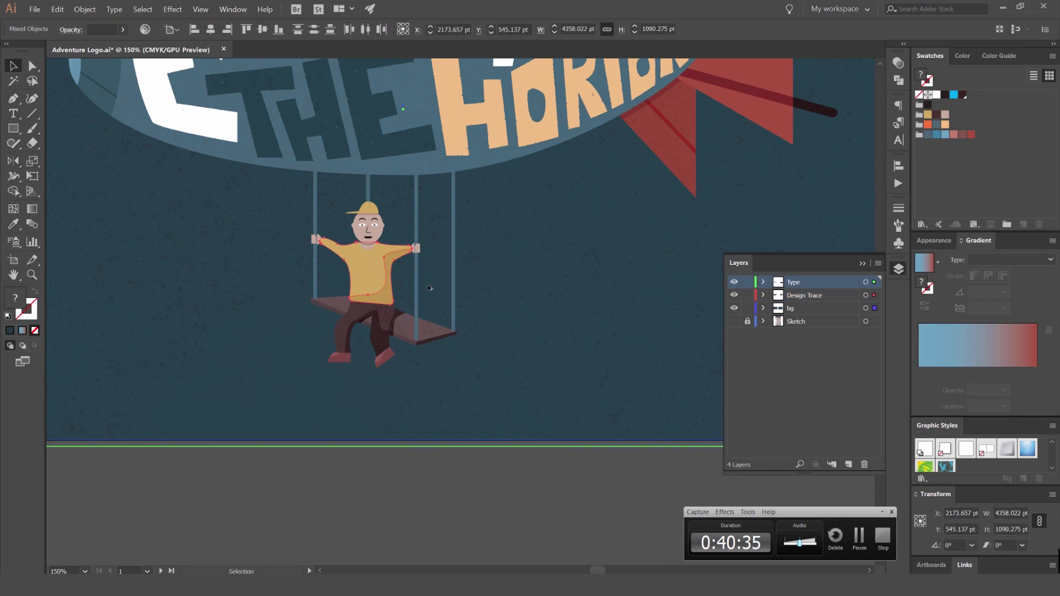
pyautogui.scroll(-3, 428, 280)
pyautogui.moveTo(600, 262); pyautogui.dragTo(381, 269)
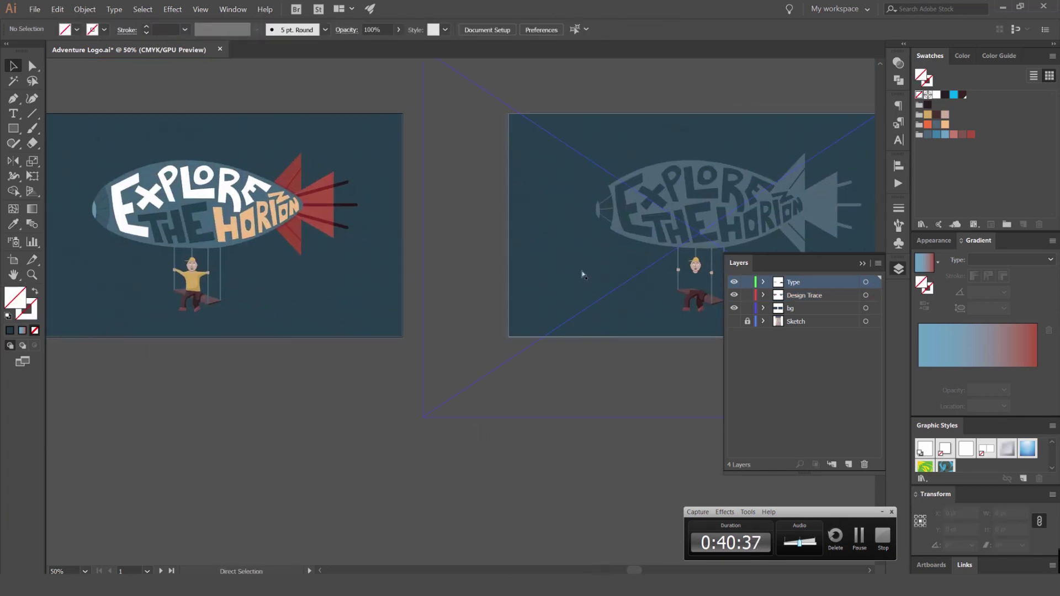
pyautogui.hotkey('ctrl', 'y')
pyautogui.hotkey('ctrl', 'y')
pyautogui.scroll(3, 230, 299)
# Drag the yellow shirt onto the swinging character on the second artboard.
pyautogui.click(250, 243)
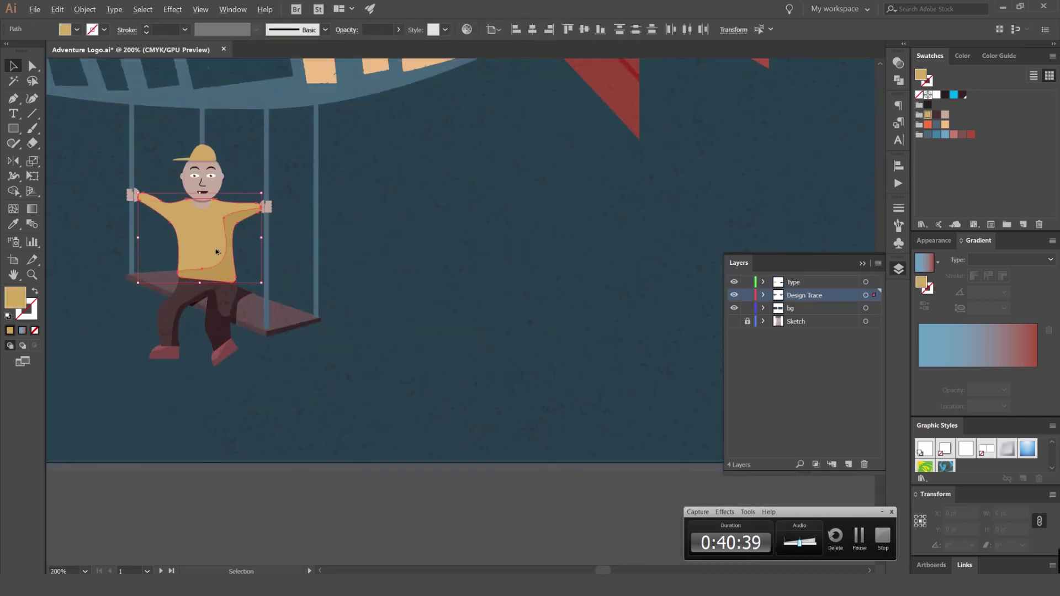
pyautogui.scroll(-4, 250, 243)
pyautogui.moveTo(124, 251); pyautogui.dragTo(329, 251)
pyautogui.scroll(2, 309, 254)
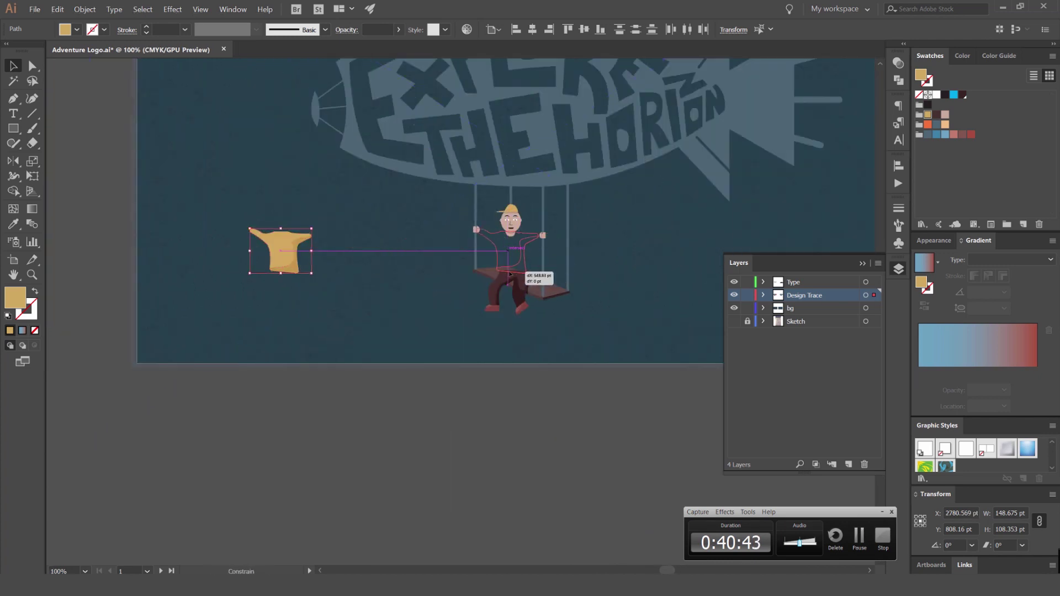
pyautogui.moveTo(511, 273); pyautogui.dragTo(511, 273)
pyautogui.hscroll(5, 477, 243)
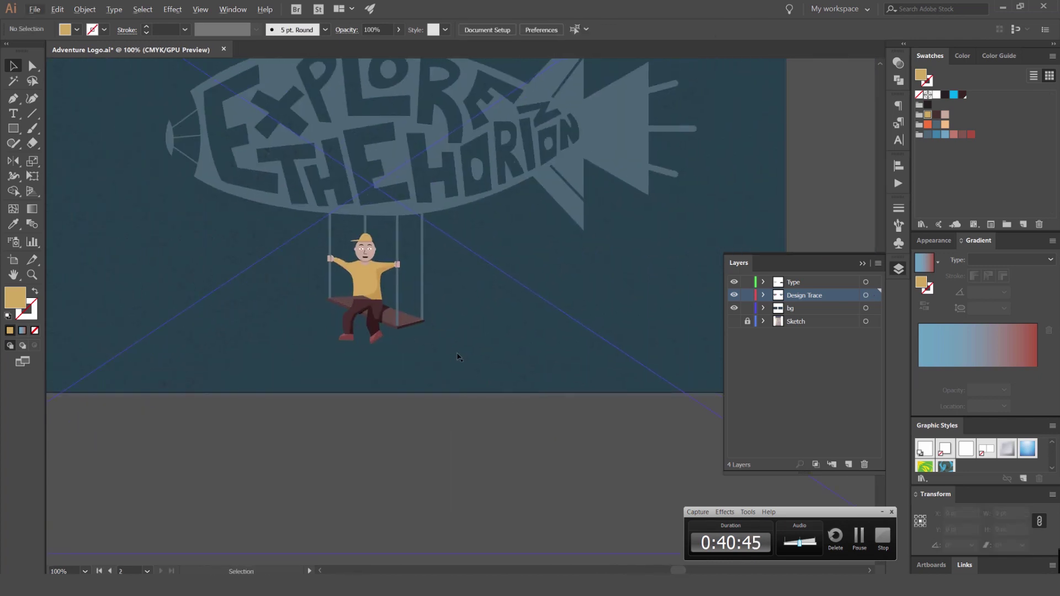
pyautogui.click(428, 353)
# Delete the character's face, cap, and yellow sweater and arms, and move the right hand beside the left.
pyautogui.hotkey('ctrl', 'shift', 'a')
pyautogui.scroll(-2, 452, 375)
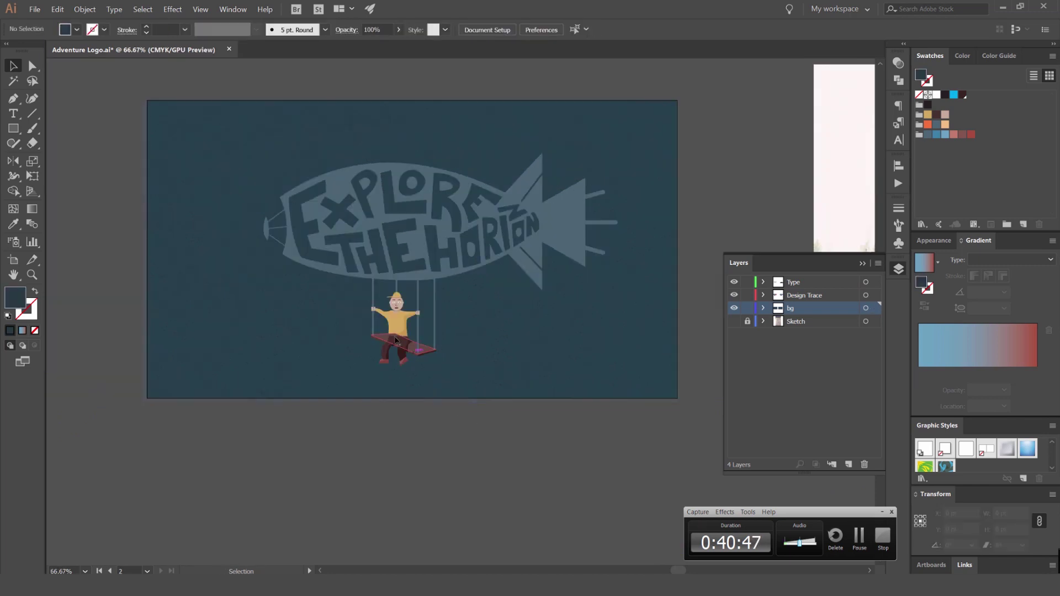
pyautogui.scroll(4, 417, 305)
pyautogui.scroll(-3, 513, 249)
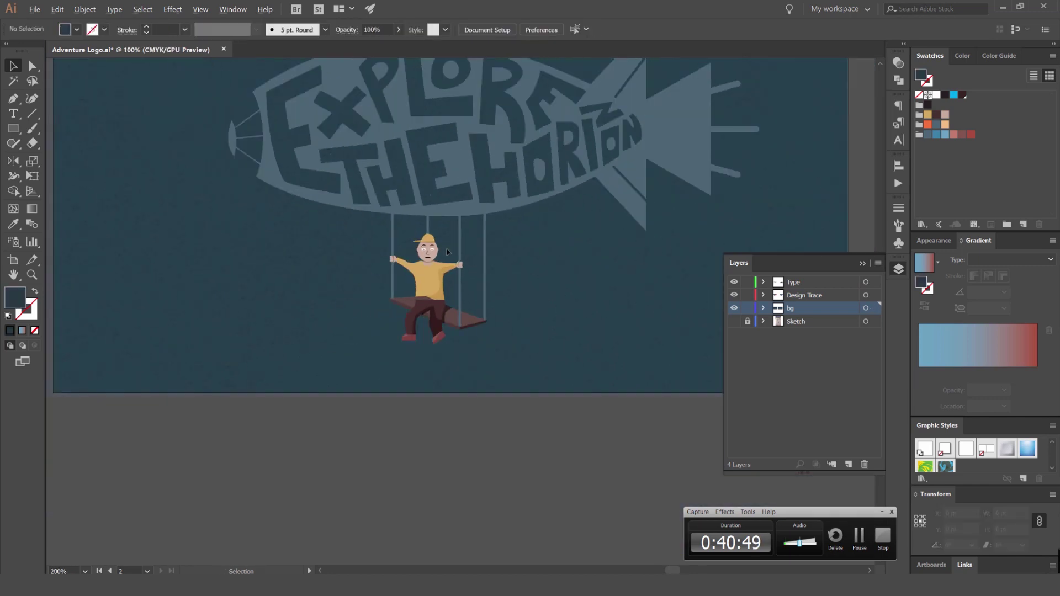
pyautogui.scroll(4, 427, 212)
pyautogui.scroll(-1, 427, 211)
pyautogui.scroll(-3, 428, 211)
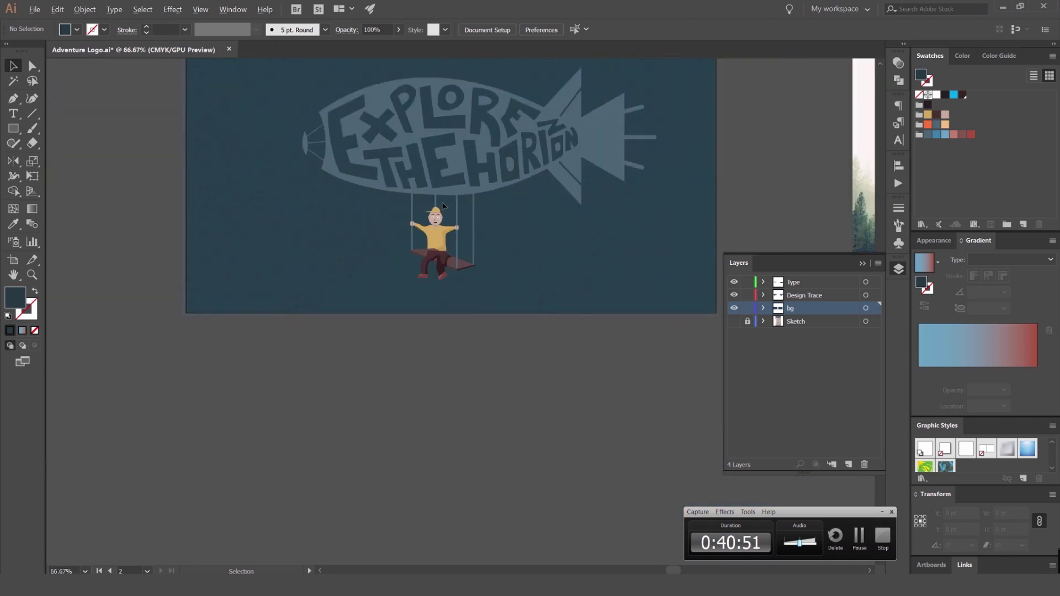
pyautogui.scroll(3, 441, 208)
pyautogui.click(435, 235)
pyautogui.press('Delete')
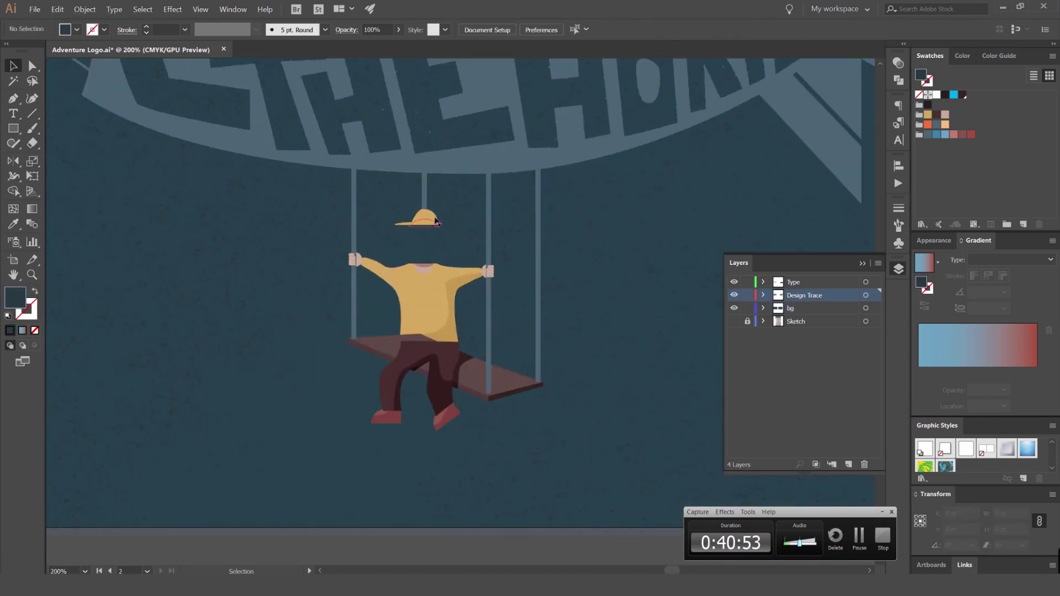
pyautogui.click(425, 220)
pyautogui.press('Delete')
pyautogui.click(436, 235)
pyautogui.press('Delete')
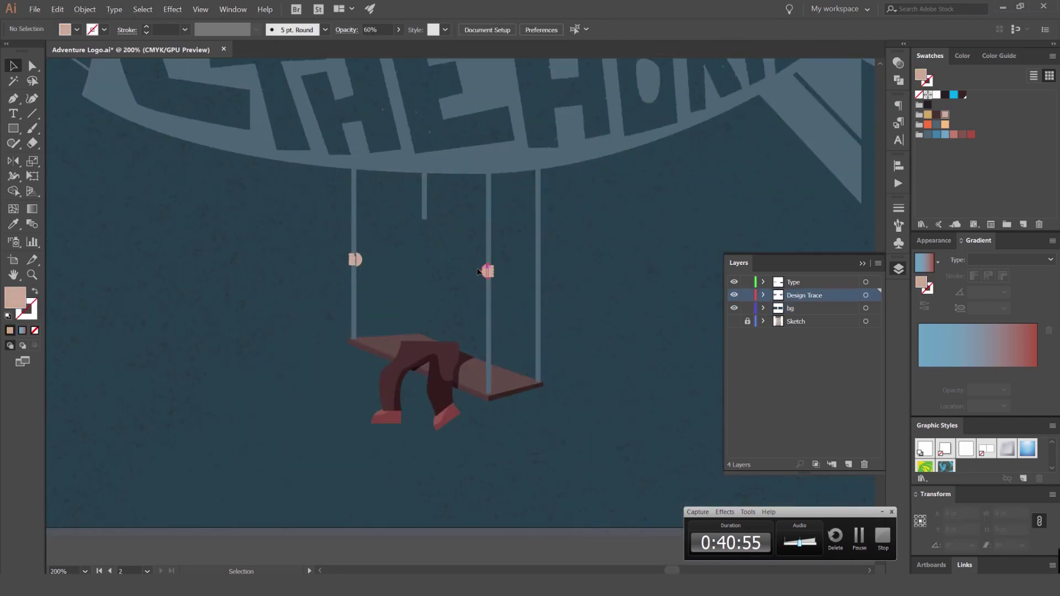
pyautogui.moveTo(487, 271); pyautogui.dragTo(358, 267)
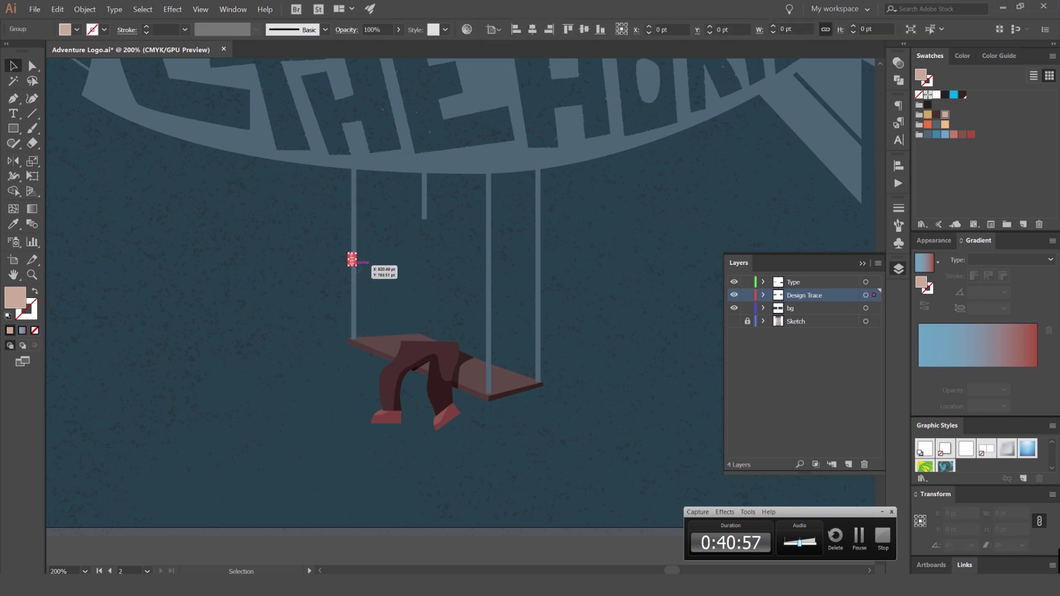
# Delete the character's pants, both shoes and the dark marks on the swing seat.
pyautogui.click(419, 370)
pyautogui.press('Delete')
pyautogui.moveTo(435, 424); pyautogui.dragTo(400, 412)
pyautogui.press('Delete')
pyautogui.click(420, 367)
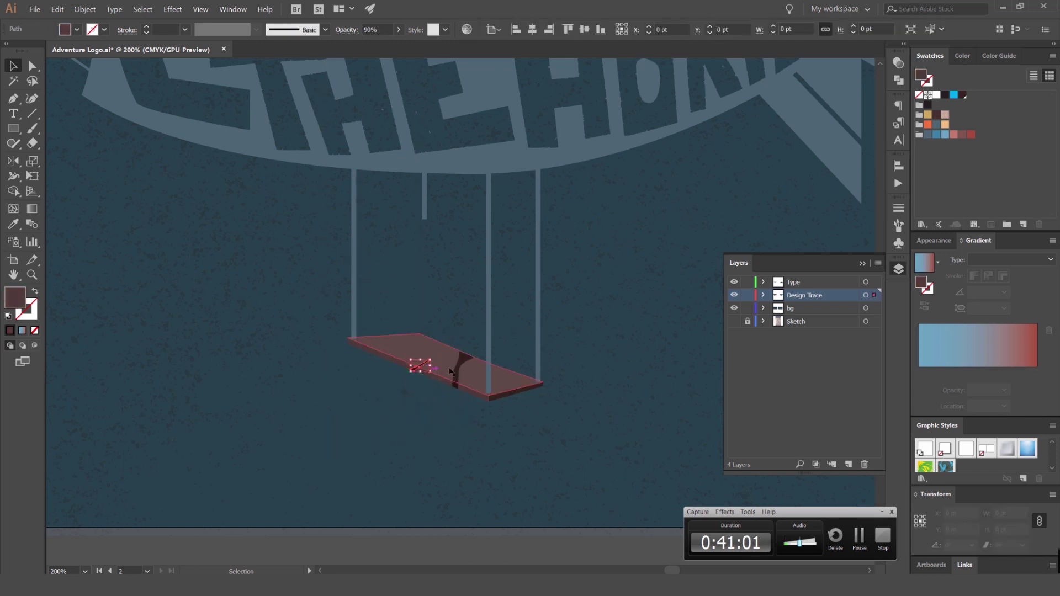
pyautogui.press('Delete')
pyautogui.click(462, 370)
pyautogui.press('Delete')
# Extend the middle rope down to the seat and recolour the seat blue-grey with the Eyedropper.
pyautogui.moveTo(427, 242); pyautogui.dragTo(424, 336)
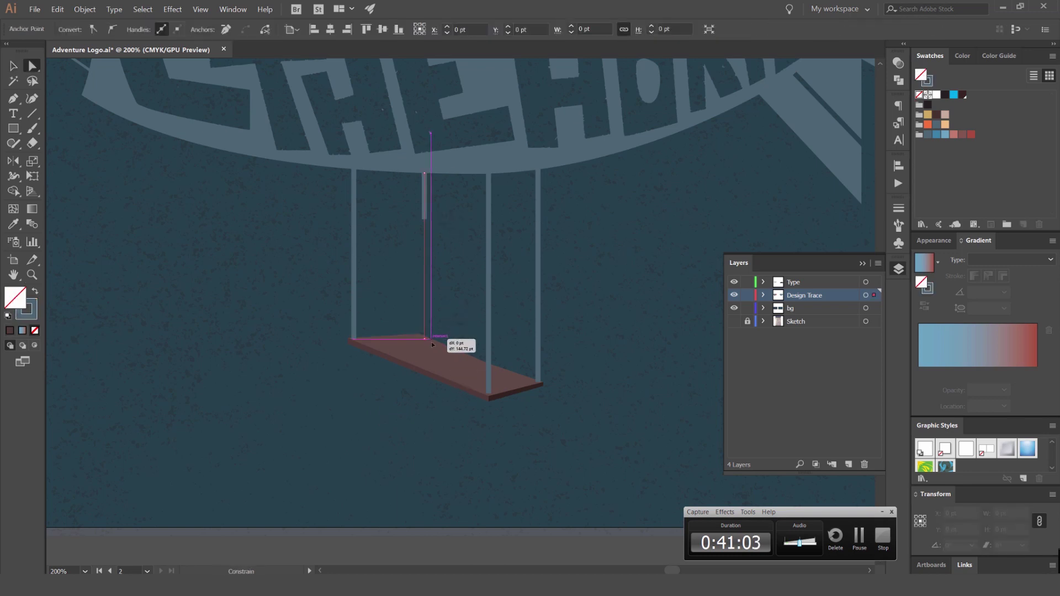
pyautogui.click(466, 354)
pyautogui.press('i')
pyautogui.click(488, 228)
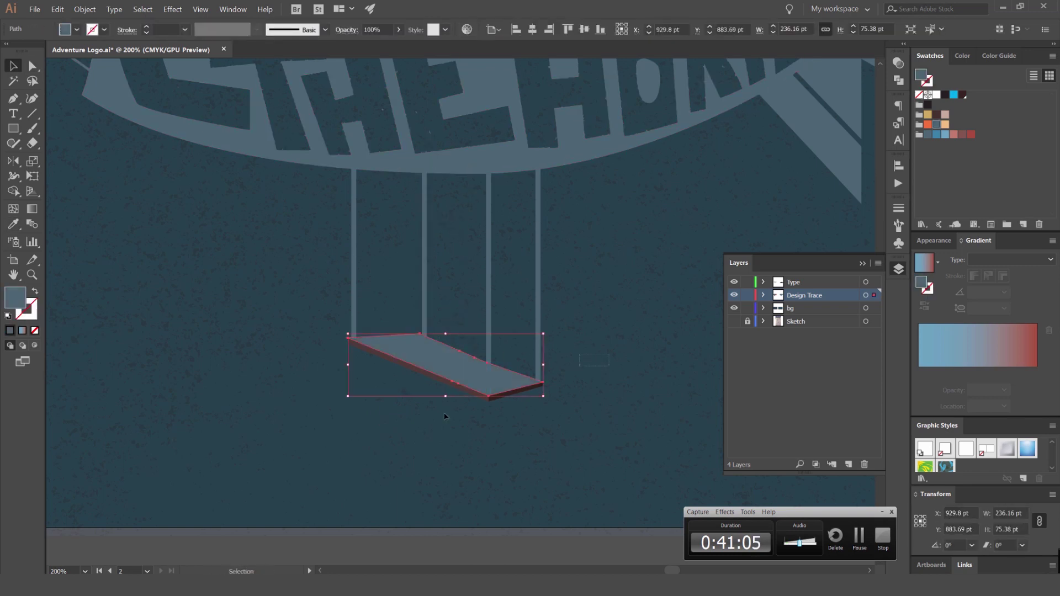
# Direct-select the seat and right ropes' anchor points, then check the airship group selection.
pyautogui.press('a')
pyautogui.moveTo(445, 416); pyautogui.dragTo(591, 324)
pyautogui.hotkey('ctrl', '-')
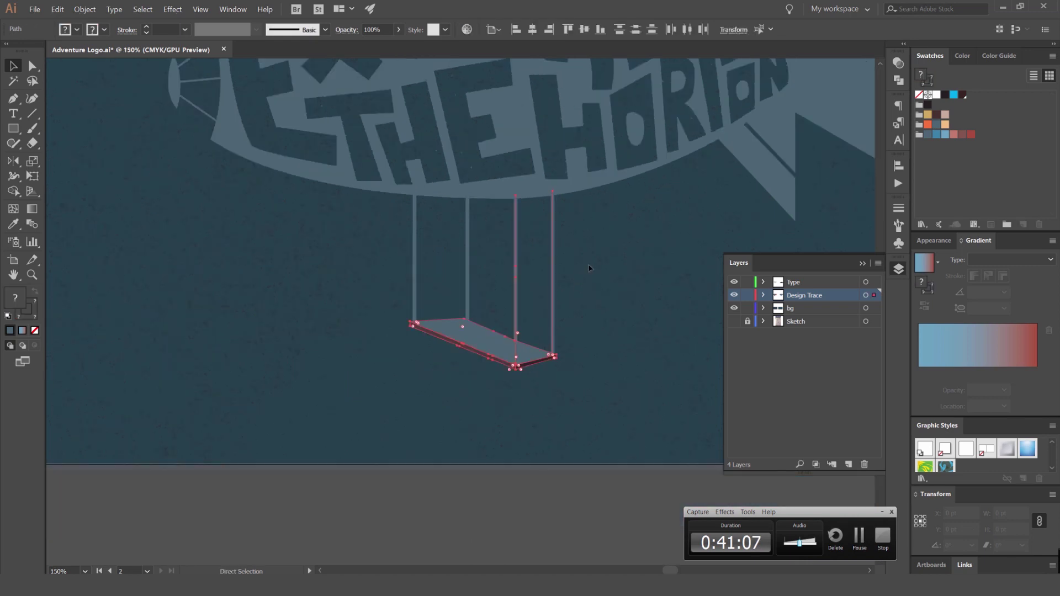
pyautogui.click(589, 269)
pyautogui.press('v')
pyautogui.click(554, 296)
pyautogui.click(586, 350)
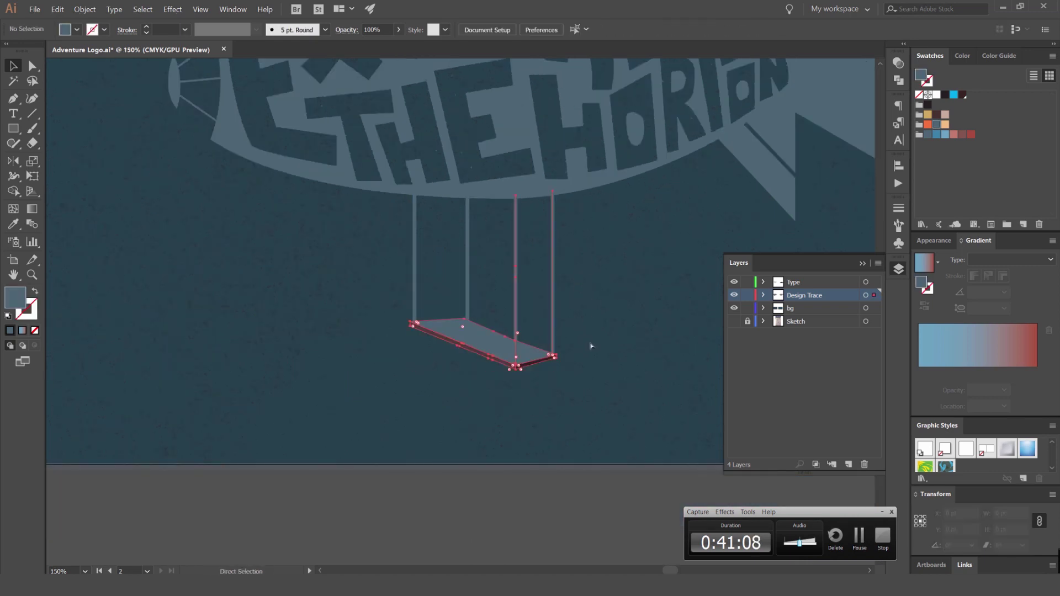
# Zoom in on the swing seat and adjust its seat and rope anchor points with Direct Selection.
pyautogui.hotkey('ctrl', '+')
pyautogui.click(514, 364)
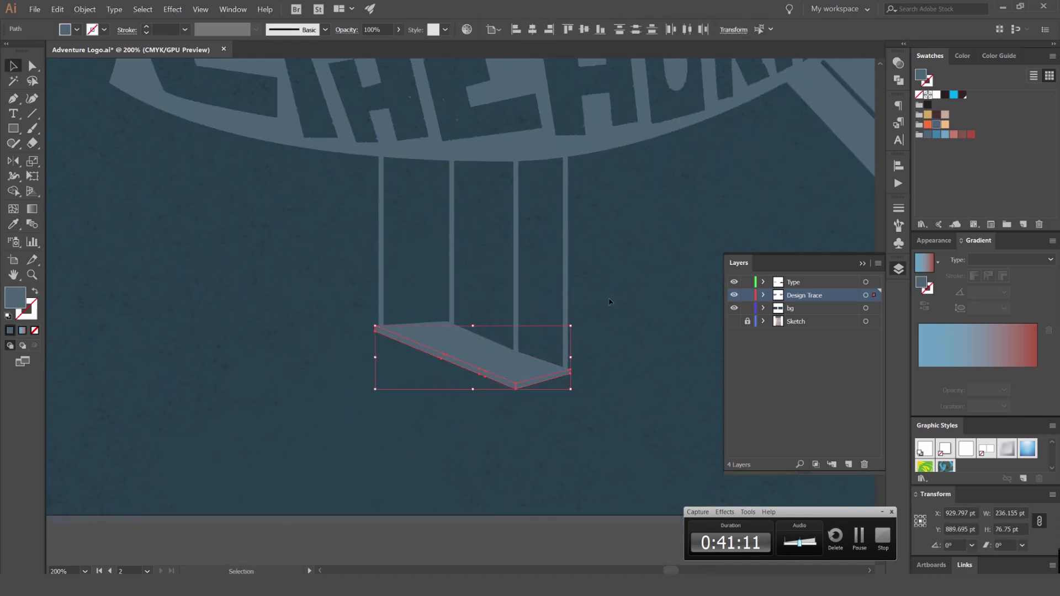
pyautogui.scroll(-3, 609, 302)
pyautogui.scroll(-1, 609, 301)
pyautogui.scroll(1, 612, 270)
pyautogui.press('a')
pyautogui.click(570, 306)
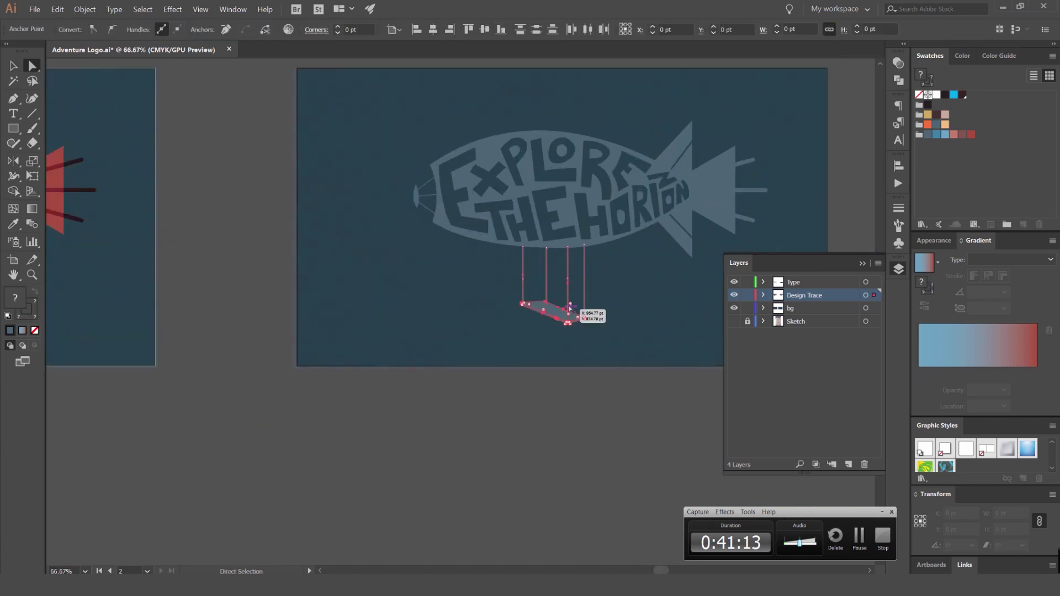
pyautogui.scroll(1, 569, 267)
pyautogui.moveTo(536, 298); pyautogui.dragTo(539, 299)
pyautogui.press('v')
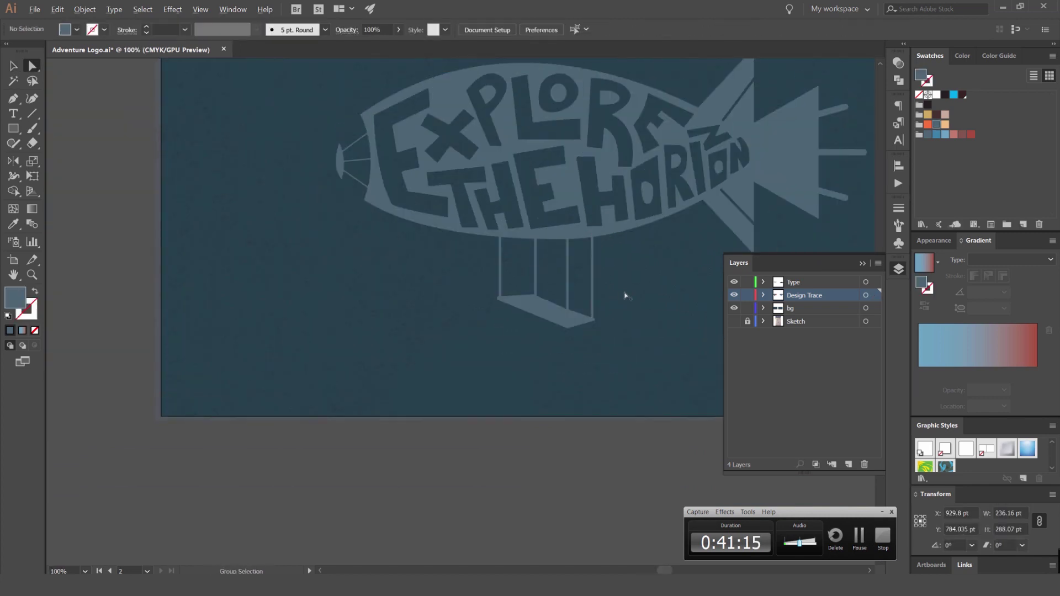
pyautogui.scroll(-3, 473, 308)
# Select the traced airship group, preview it, and undo the white fill.
pyautogui.hscroll(3, 497, 248)
pyautogui.moveTo(514, 213); pyautogui.dragTo(252, 349)
pyautogui.scroll(2, 251, 349)
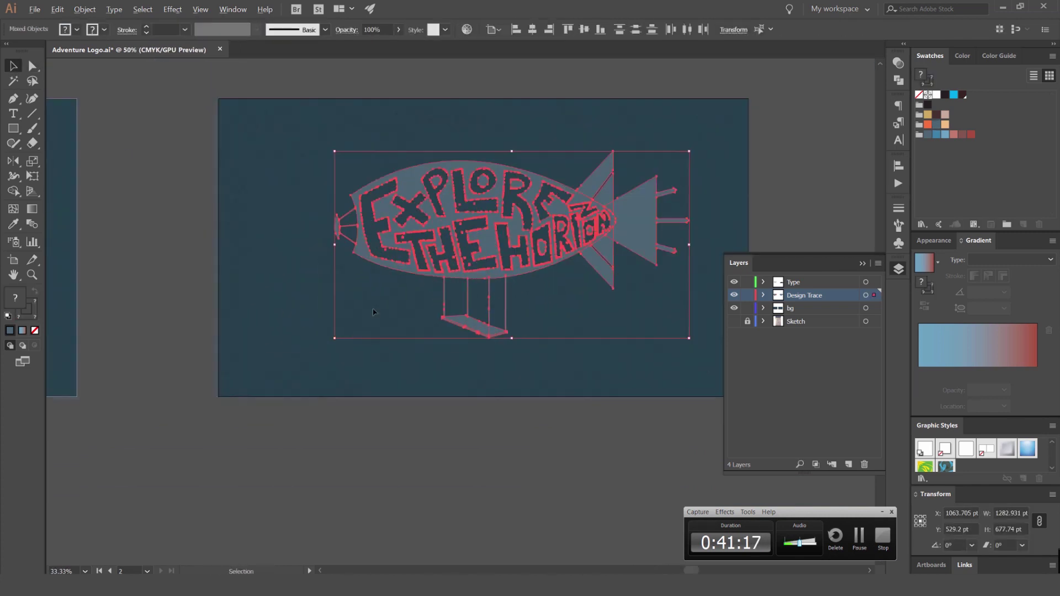
pyautogui.scroll(1, 436, 414)
pyautogui.hotkey('ctrl', 'shift', 'a')
pyautogui.scroll(-1, 424, 370)
pyautogui.click(354, 367)
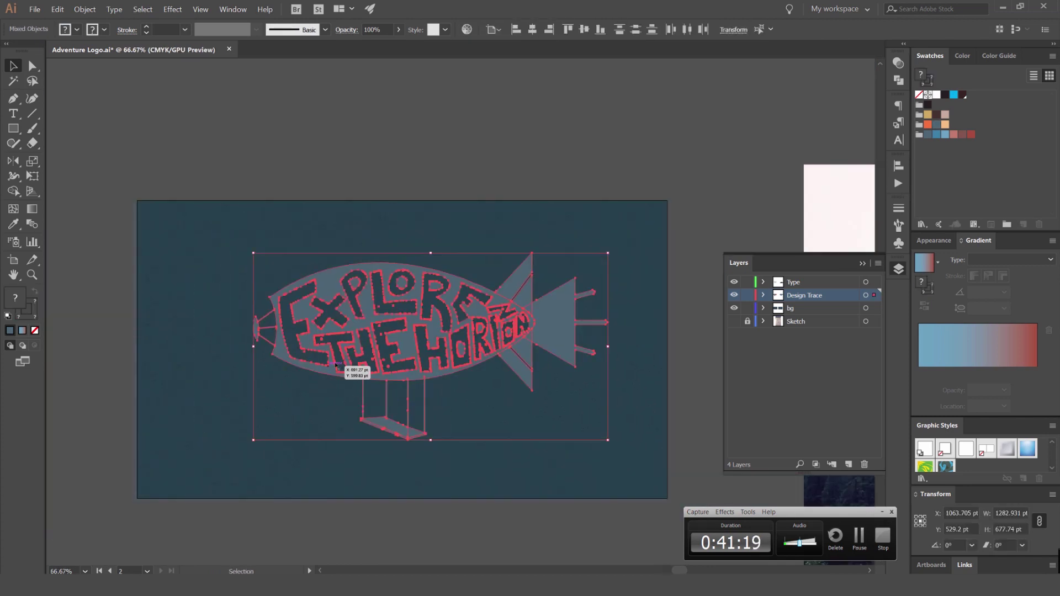
pyautogui.click(616, 133)
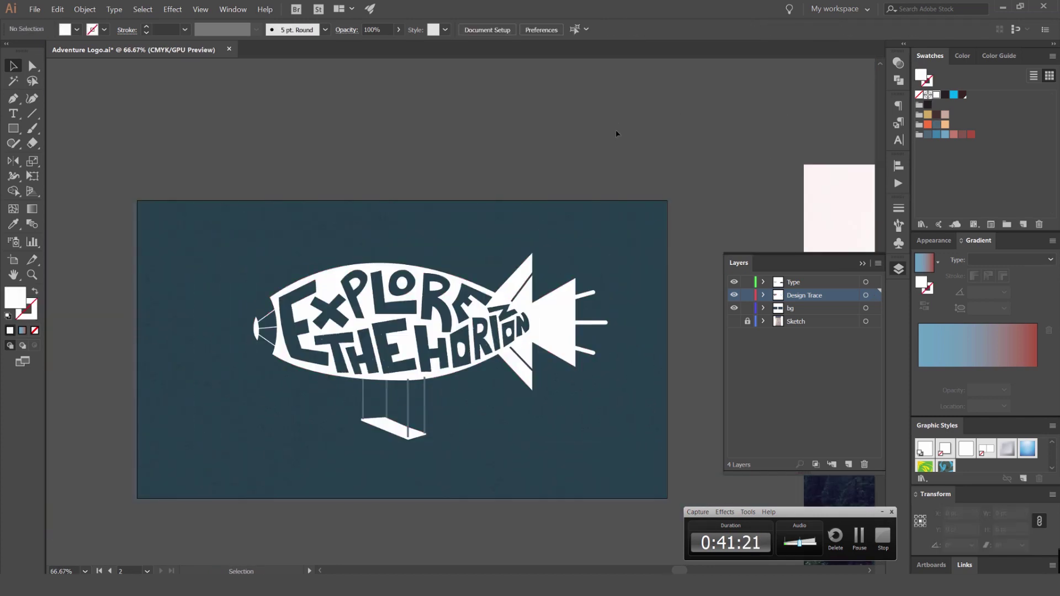
pyautogui.press('a')
pyautogui.hotkey('ctrl', 'z')
# Direct-select the airship's rope and seat paths and centre them in view.
pyautogui.scroll(2, 393, 401)
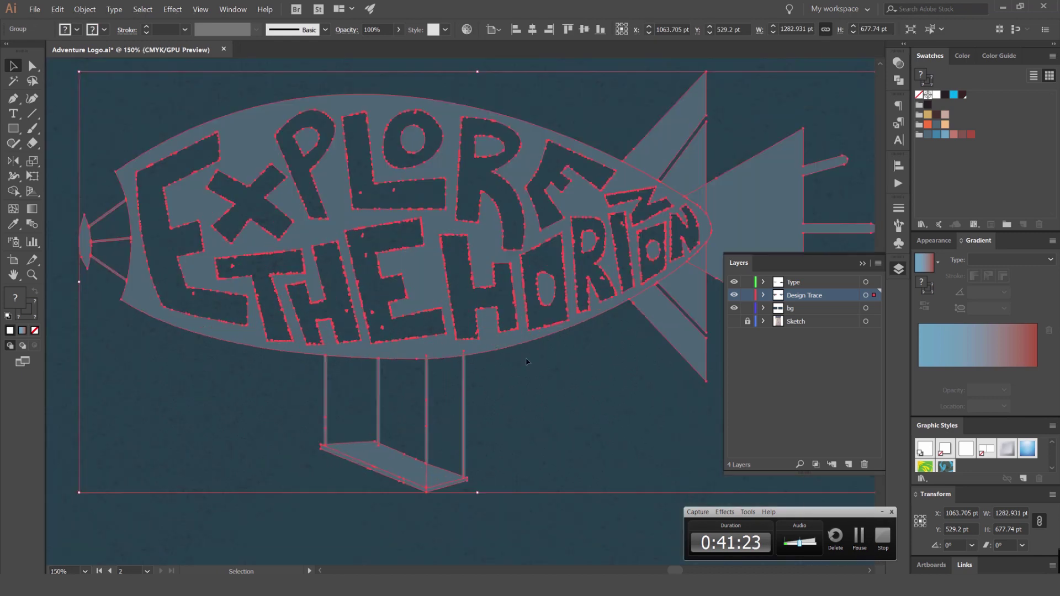
pyautogui.hotkey('ctrl', 'shift', 'a')
pyautogui.click(327, 393)
pyautogui.scroll(2, 331, 393)
pyautogui.moveTo(617, 379); pyautogui.dragTo(615, 260)
pyautogui.press('F7')
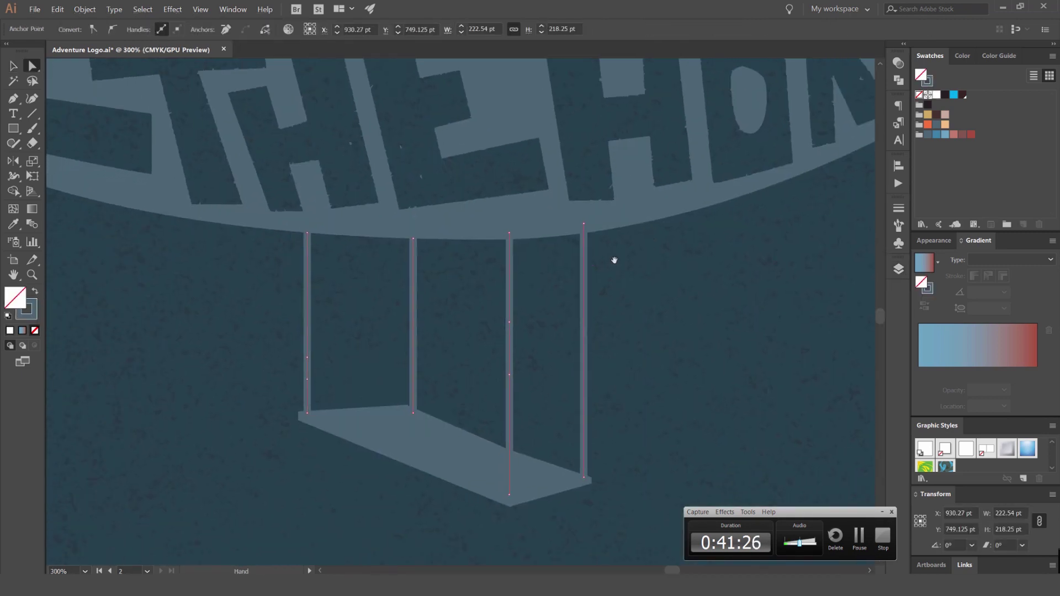
# Expand the rope strokes into filled shapes via Object > Expand with Fill and Stroke, then select the whole airship.
pyautogui.click(85, 9)
pyautogui.click(91, 106)
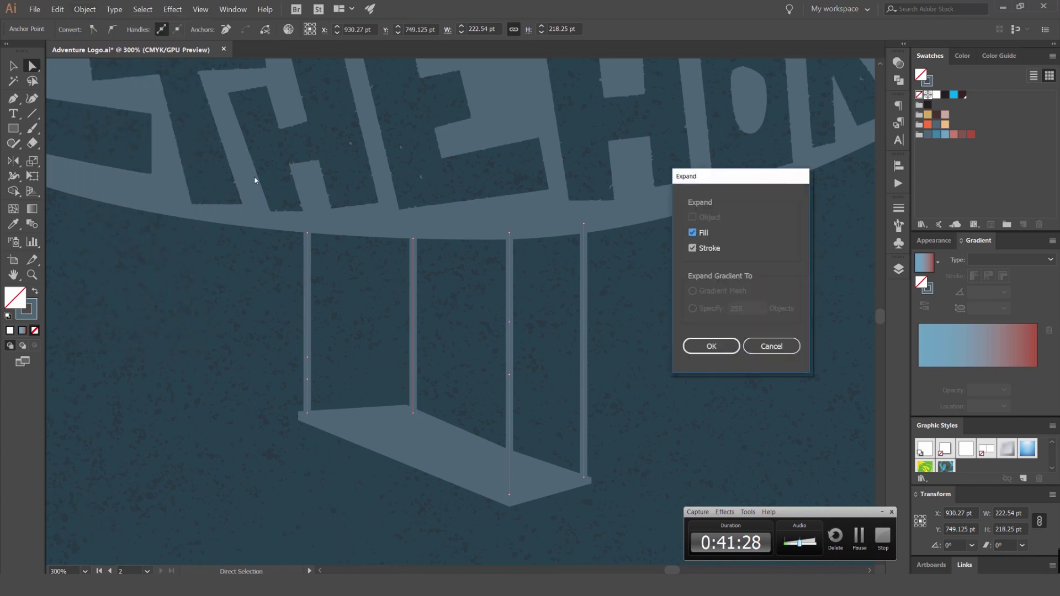
pyautogui.click(712, 346)
pyautogui.hotkey('ctrl', '-')
pyautogui.hotkey('ctrl', '-')
pyautogui.hotkey('ctrl', '-')
pyautogui.hotkey('ctrl', '-')
pyautogui.hotkey('ctrl', '-')
pyautogui.hotkey('ctrl', 'shift', 'a')
pyautogui.press('v')
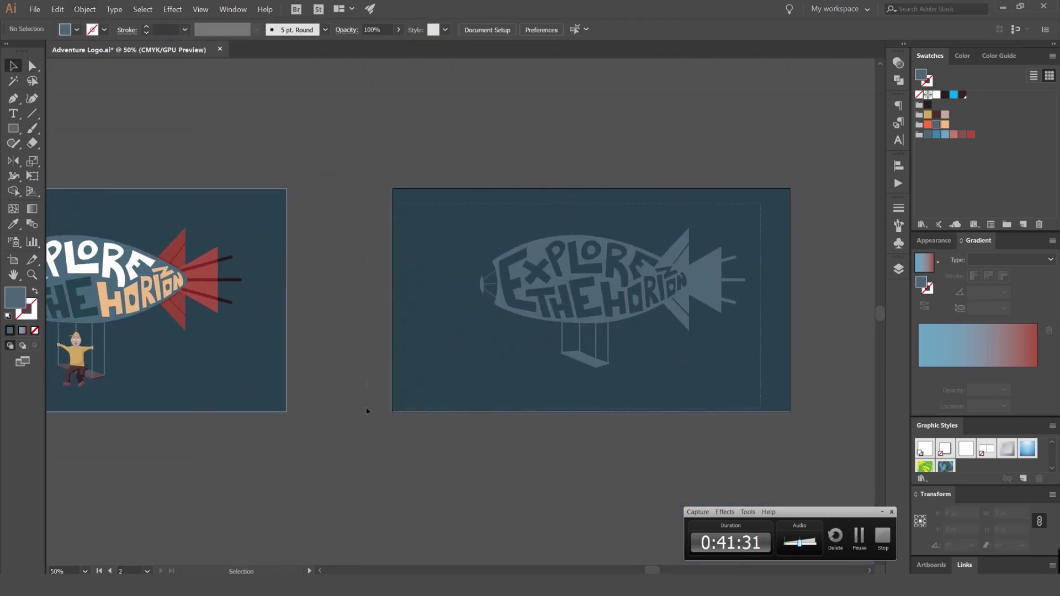
pyautogui.hotkey('ctrl', 'a')
# Try moving the airship group downward, undo it, and reselect the group.
pyautogui.click(84, 9)
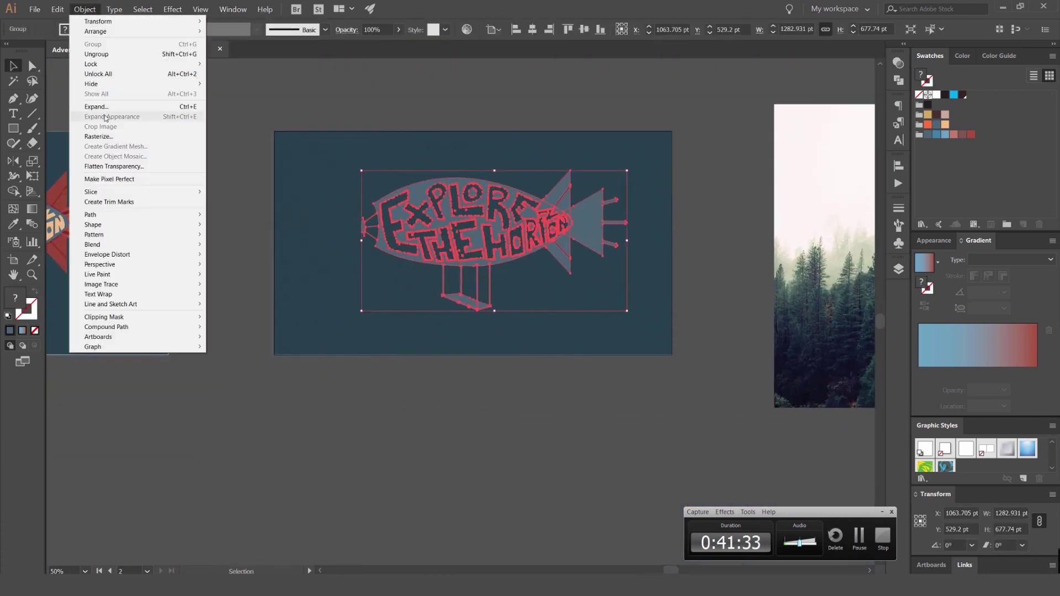
pyautogui.press('Escape')
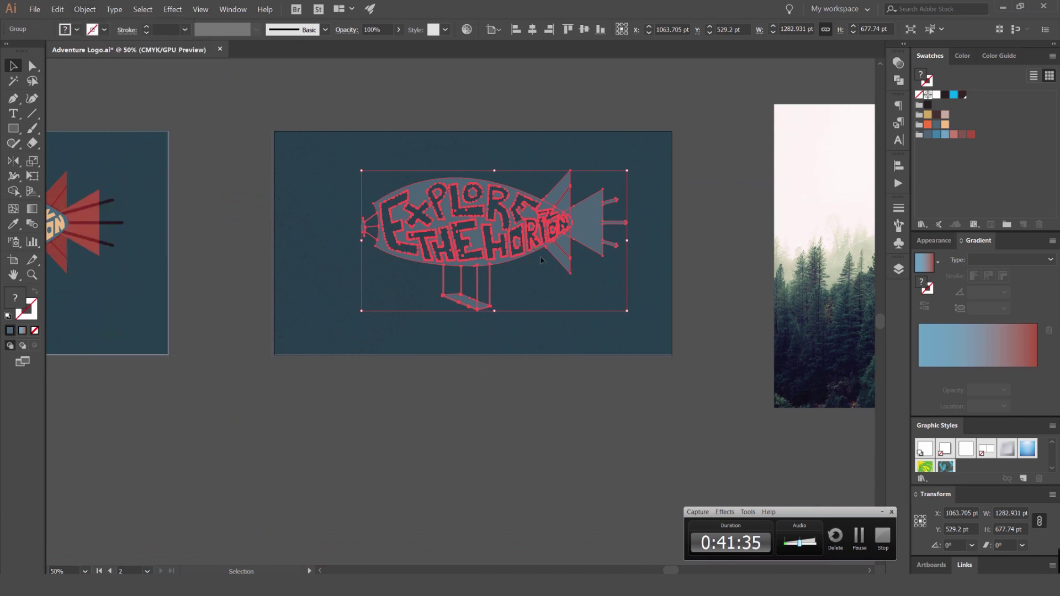
pyautogui.moveTo(540, 259); pyautogui.dragTo(541, 392)
pyautogui.hotkey('ctrl', 'z')
pyautogui.hotkey('ctrl', 'shift', 'a')
pyautogui.click(474, 241)
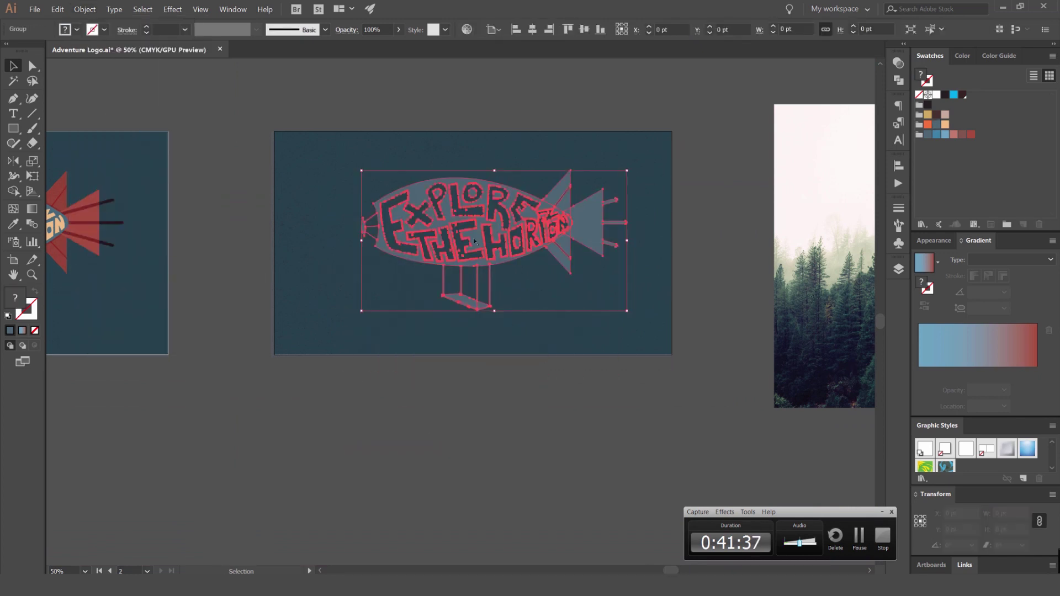
pyautogui.scroll(2, 465, 244)
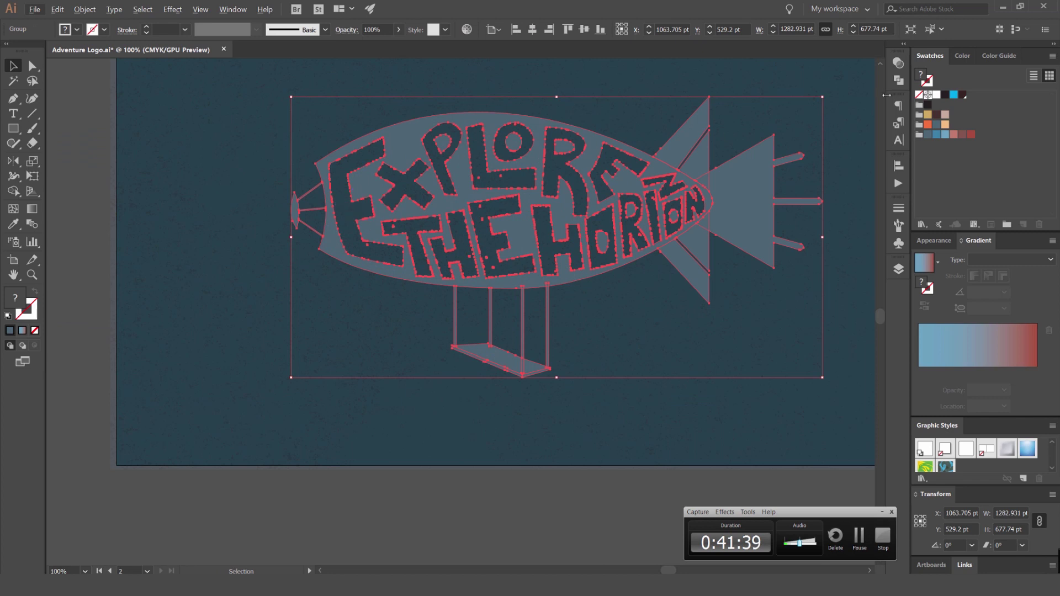
# Bring up the Pathfinder shape modes, undo an accidental blimp move, and pan to the forest photo.
pyautogui.click(898, 79)
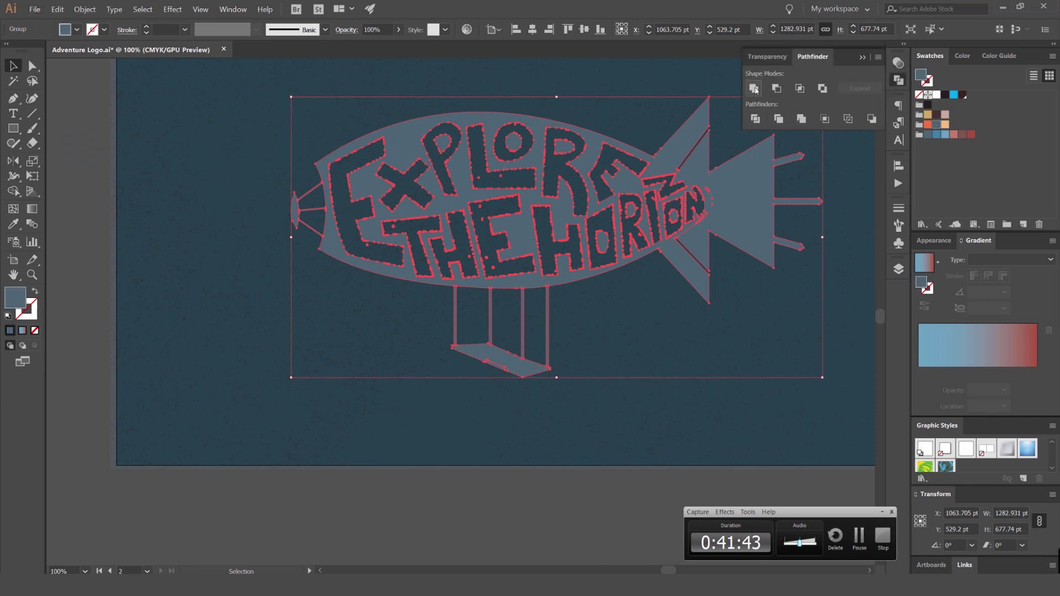
pyautogui.scroll(2, 695, 188)
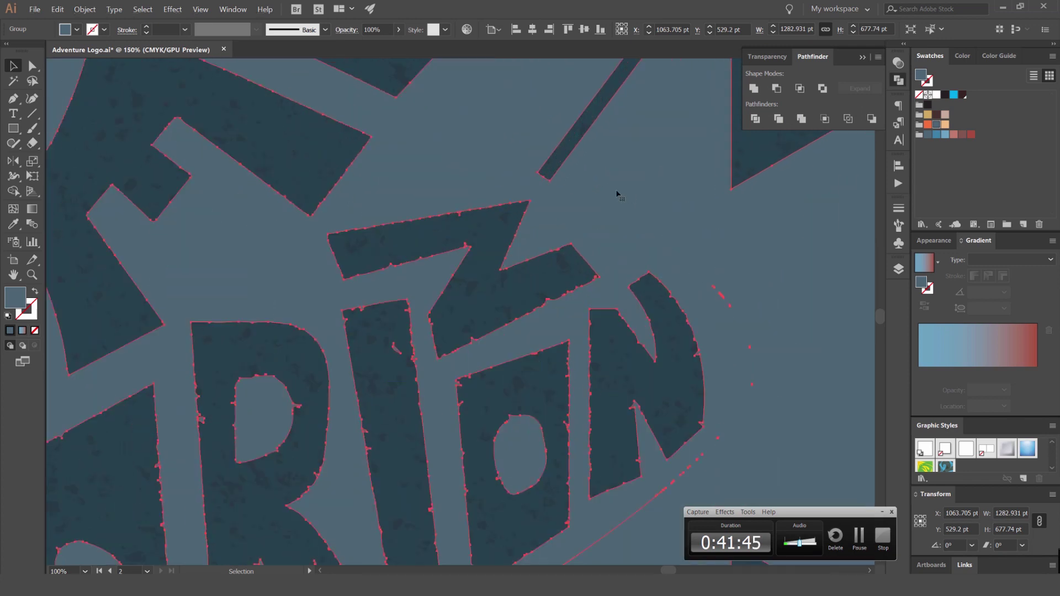
pyautogui.scroll(-9, 544, 187)
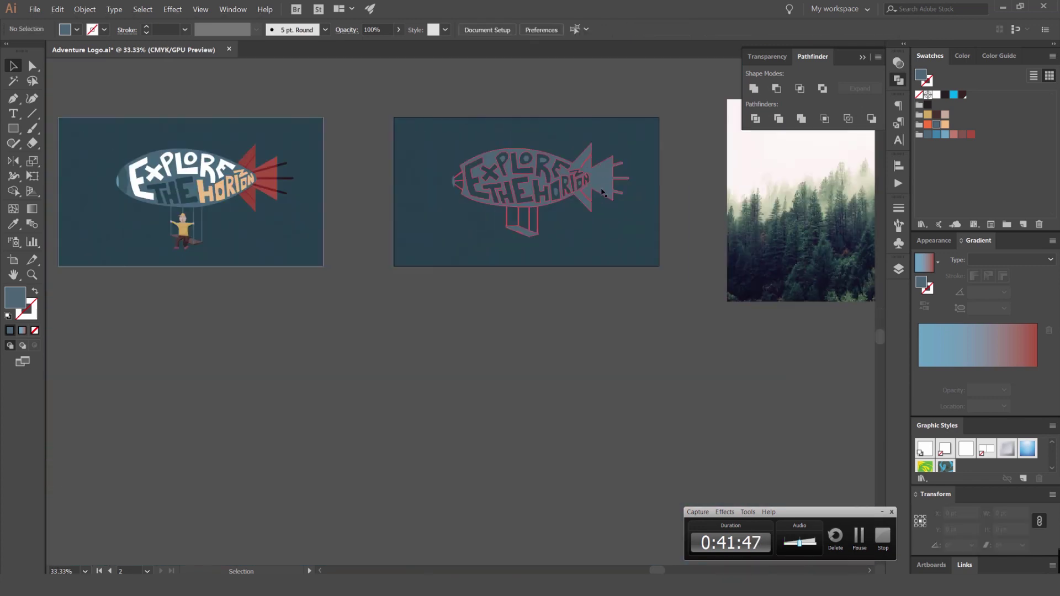
pyautogui.moveTo(585, 207); pyautogui.dragTo(544, 389)
pyautogui.hotkey('ctrl', 'z')
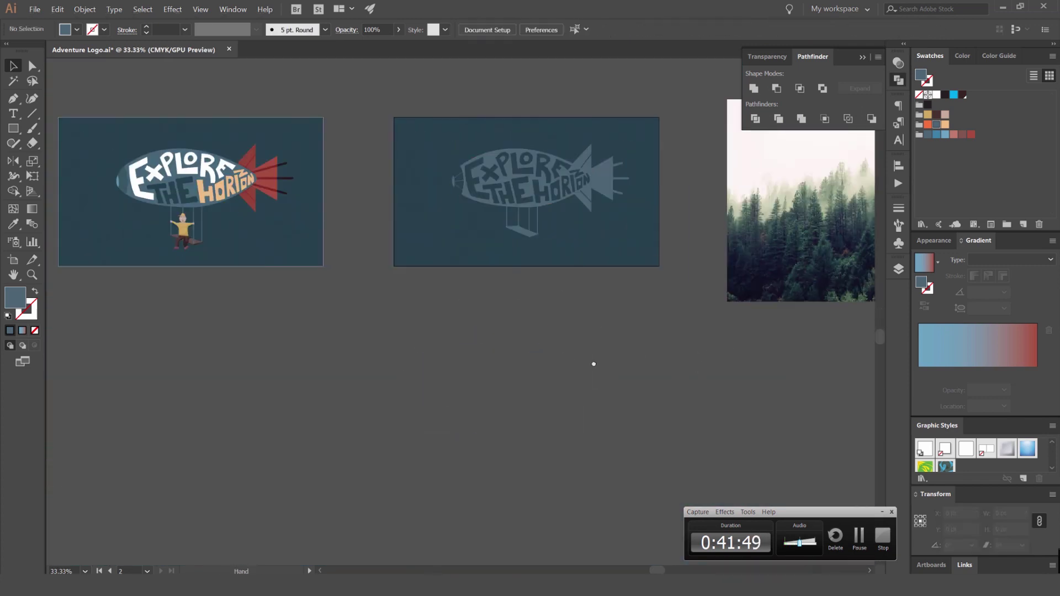
pyautogui.moveTo(592, 364); pyautogui.dragTo(228, 353)
# Copy the blimp logo onto the forest photo and move the photo onto the Design Trace layer.
pyautogui.moveTo(187, 180); pyautogui.dragTo(544, 183)
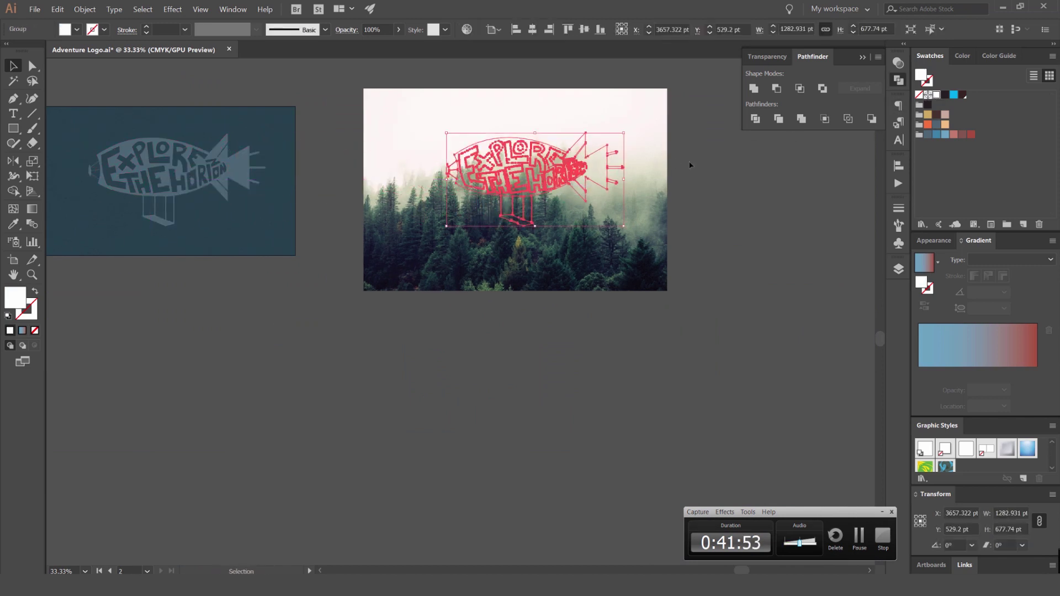
pyautogui.click(894, 272)
pyautogui.click(898, 270)
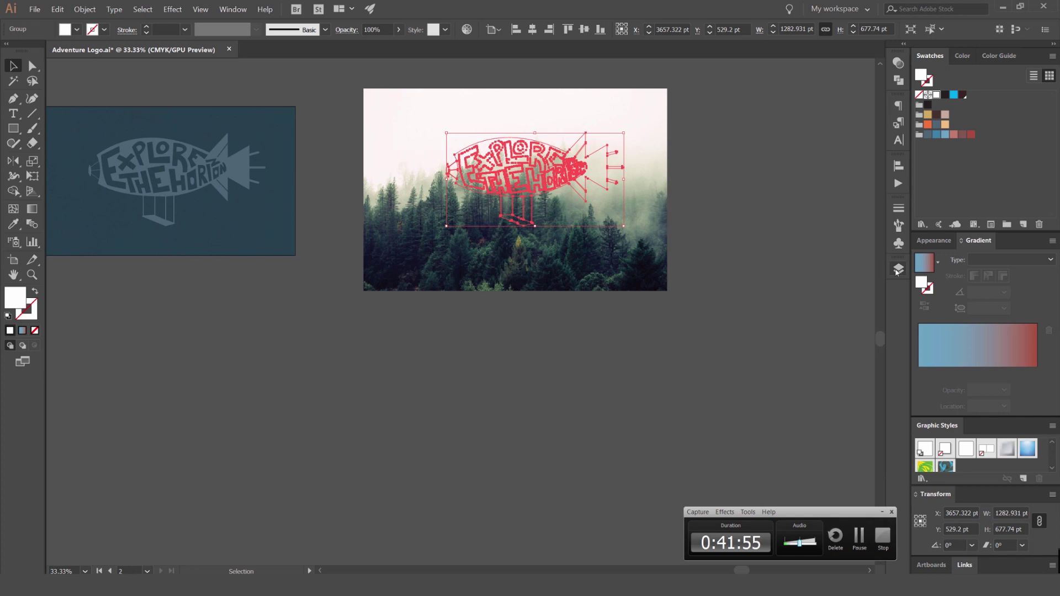
pyautogui.click(895, 270)
pyautogui.click(866, 282)
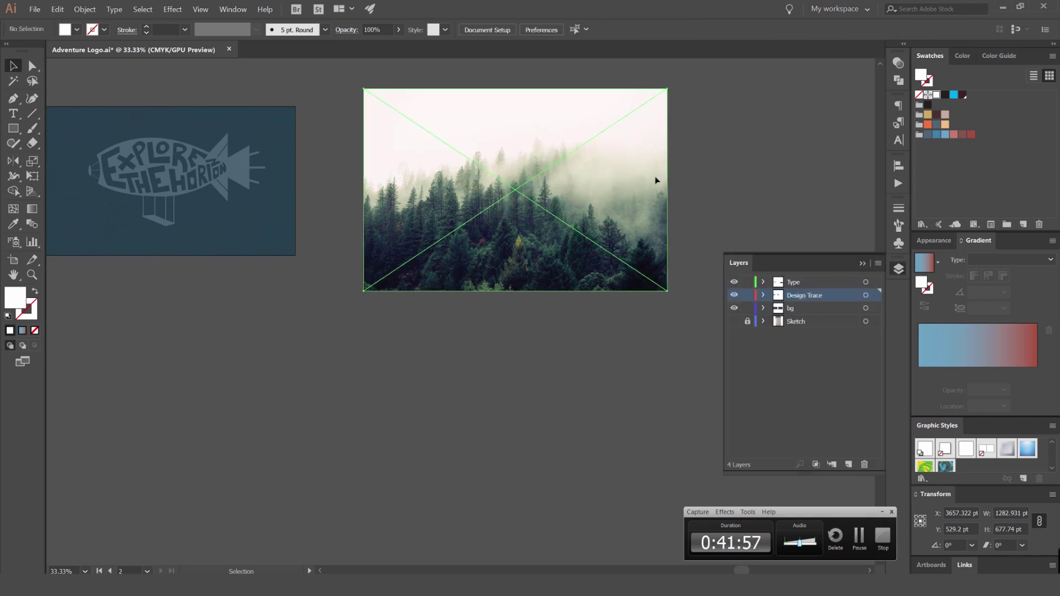
pyautogui.moveTo(872, 303); pyautogui.dragTo(873, 297)
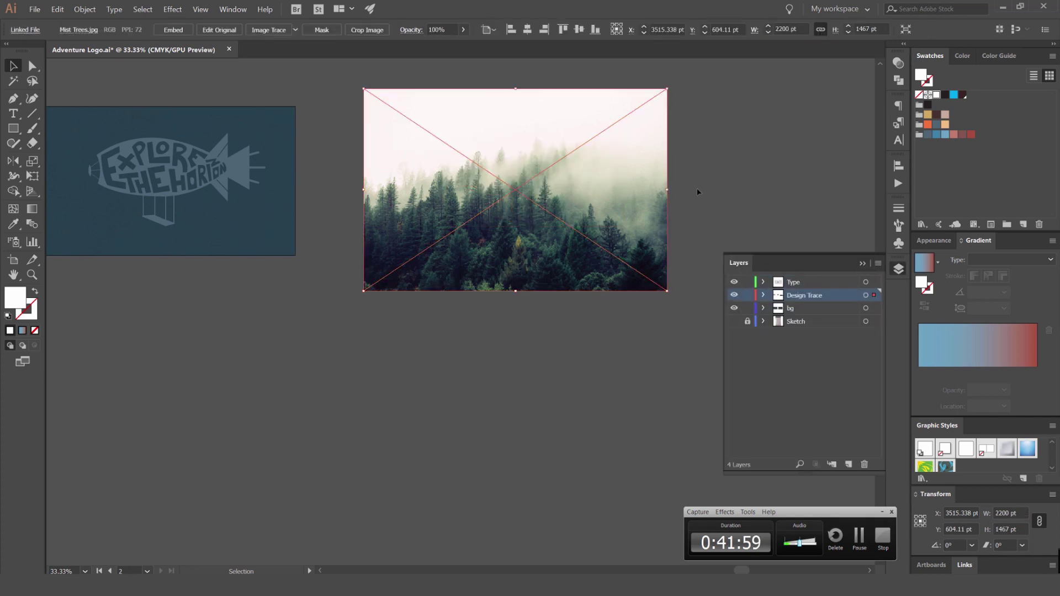
pyautogui.click(683, 154)
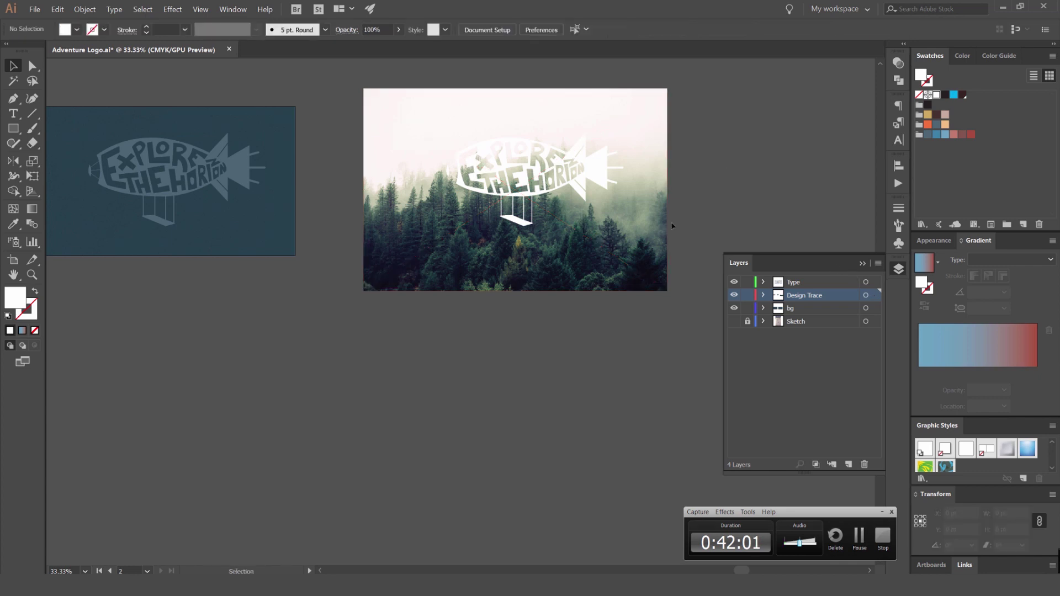
pyautogui.hotkey('ctrl', 'z')
pyautogui.click(685, 147)
# Reposition the airship logo so it sits centred over the forest photo.
pyautogui.click(532, 164)
pyautogui.scroll(2, 531, 164)
pyautogui.moveTo(531, 164); pyautogui.dragTo(564, 194)
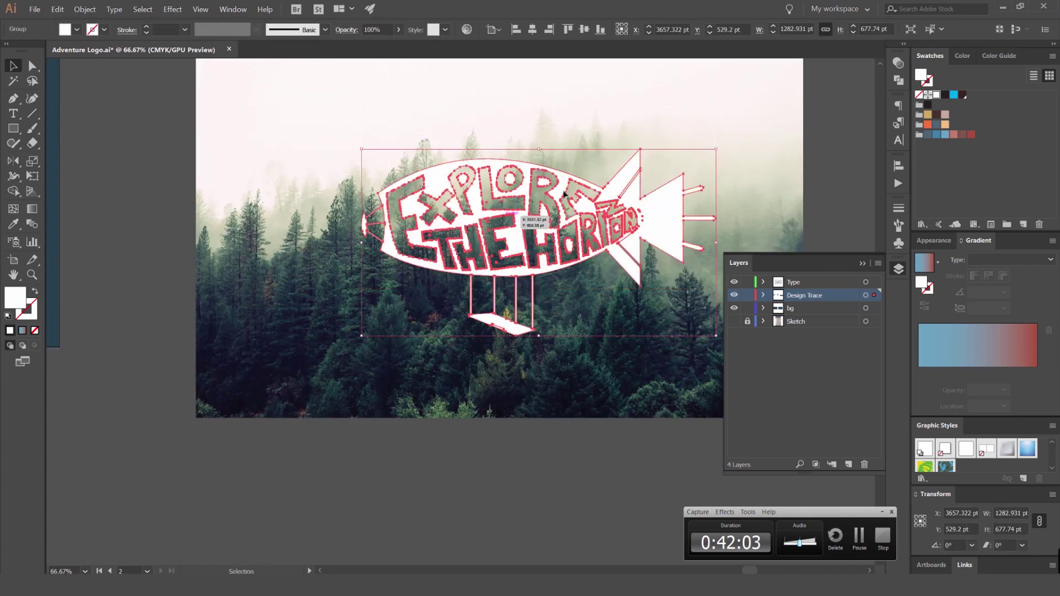
pyautogui.hotkey('ctrl', '-')
pyautogui.hotkey('ctrl', '-')
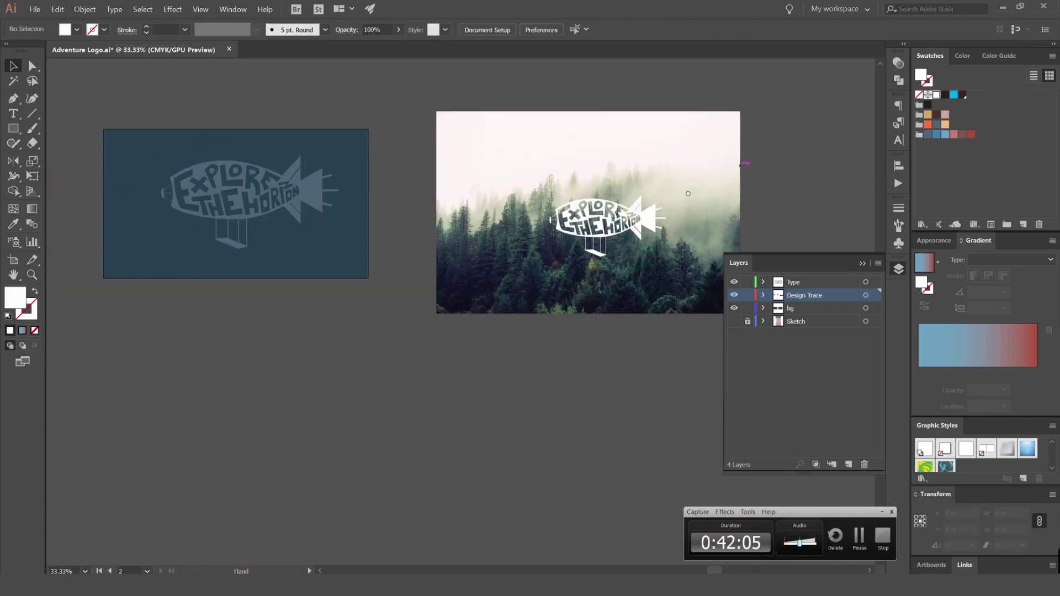
pyautogui.moveTo(602, 232); pyautogui.dragTo(590, 210)
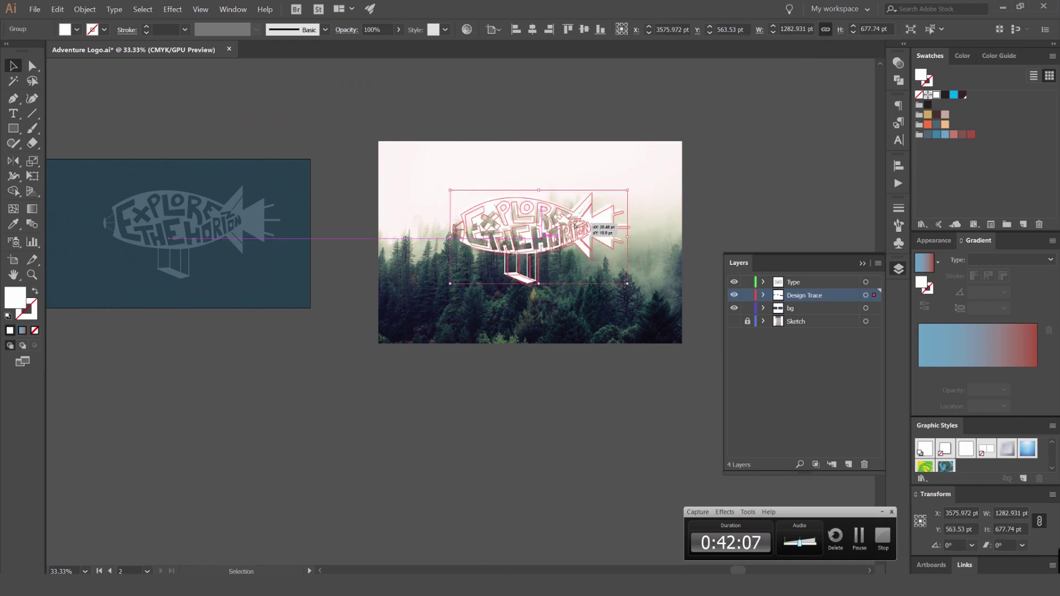
pyautogui.click(740, 162)
# Fill the logo with the grey-blue swatch.
pyautogui.hotkey('ctrl', '-')
pyautogui.hotkey('ctrl', '-')
pyautogui.hotkey('ctrl', 'a')
pyautogui.hotkey('ctrl', '+')
pyautogui.hotkey('ctrl', '+')
pyautogui.hotkey('ctrl', '+')
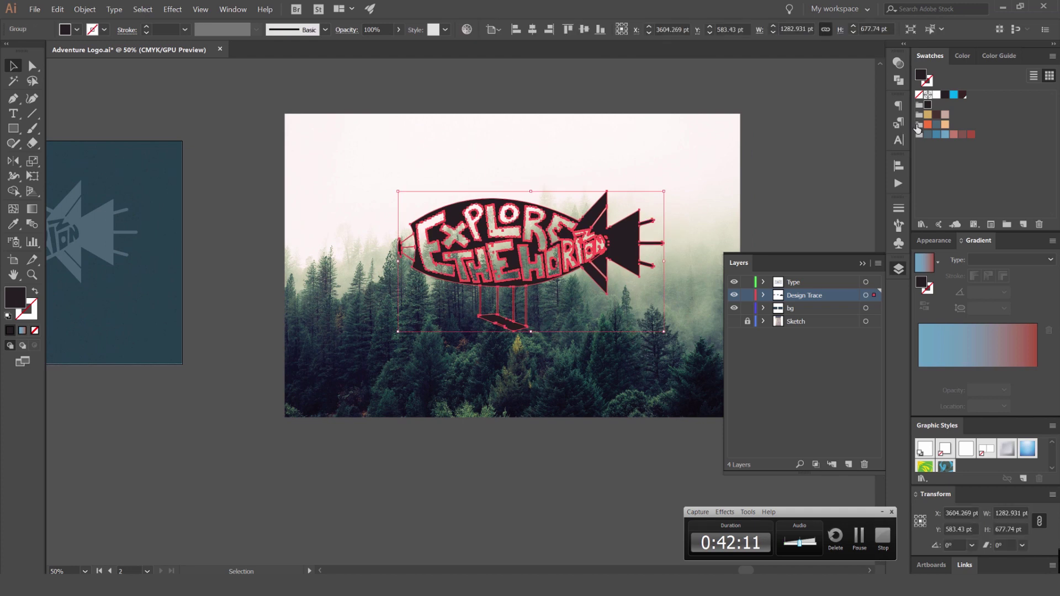
pyautogui.click(936, 124)
pyautogui.click(764, 161)
pyautogui.hotkey('ctrl', '-')
pyautogui.hotkey('ctrl', '-')
pyautogui.hotkey('ctrl', '-')
pyautogui.hotkey('ctrl', '+')
pyautogui.hotkey('ctrl', '+')
pyautogui.hotkey('ctrl', '+')
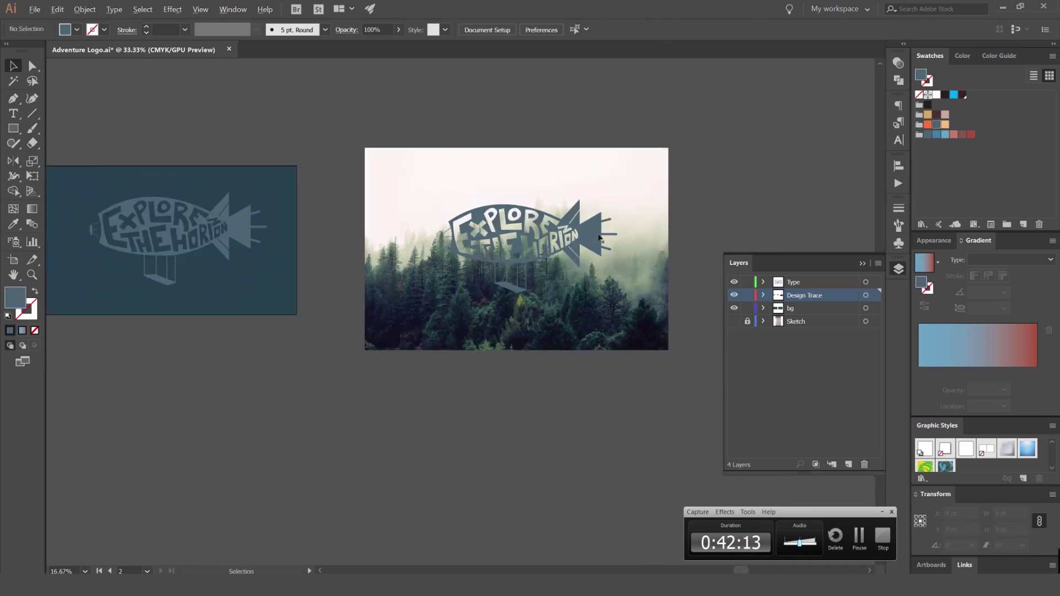
# Drag mountain-10.jpg from the Mountains and forests folder into the Illustrator document.
pyautogui.hotkey('alt', 'Tab')
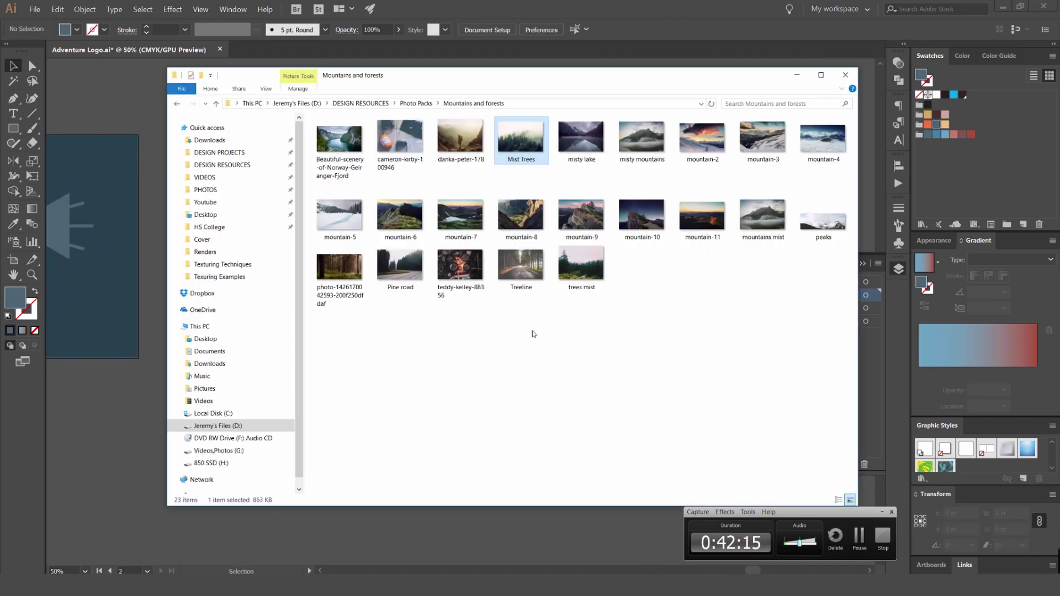
pyautogui.click(461, 269)
pyautogui.click(765, 220)
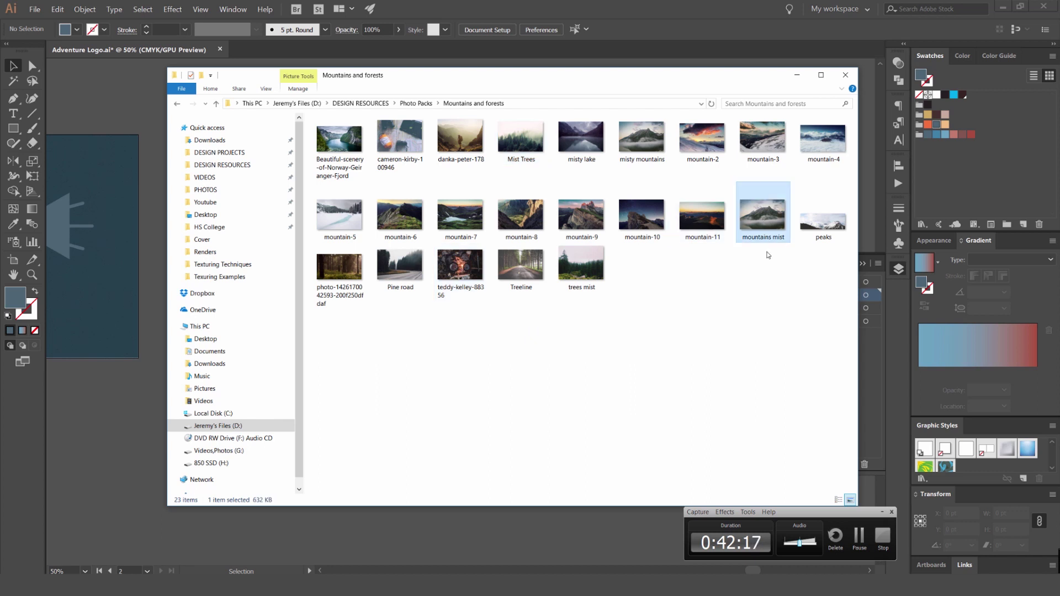
pyautogui.click(642, 224)
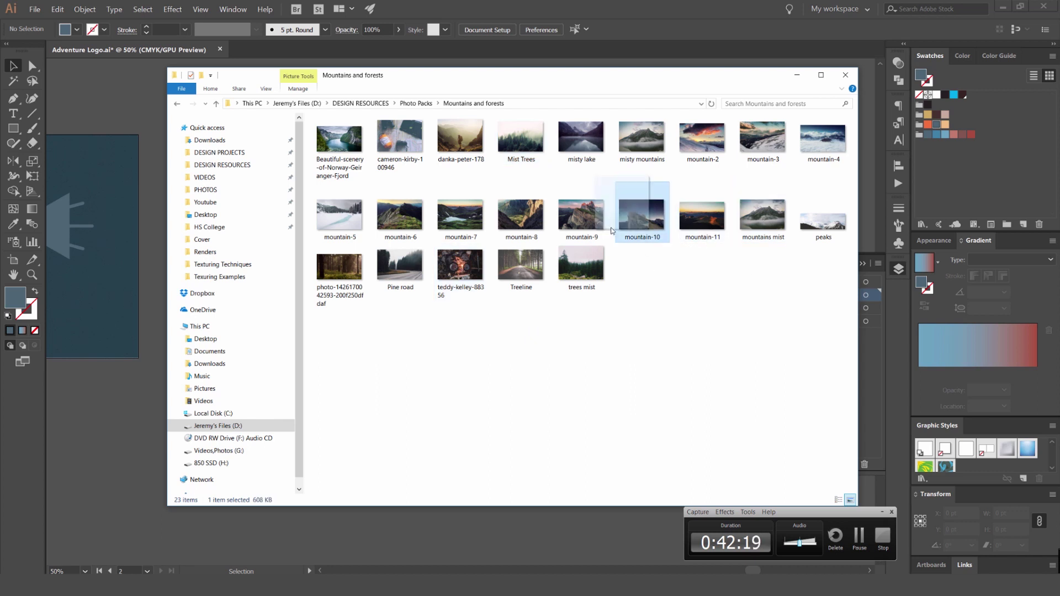
pyautogui.moveTo(612, 230); pyautogui.dragTo(610, 259)
# Enlarge the mountain-10 photo and move it below the forest artboard.
pyautogui.hotkey('ctrl', '-')
pyautogui.moveTo(611, 259); pyautogui.dragTo(519, 117)
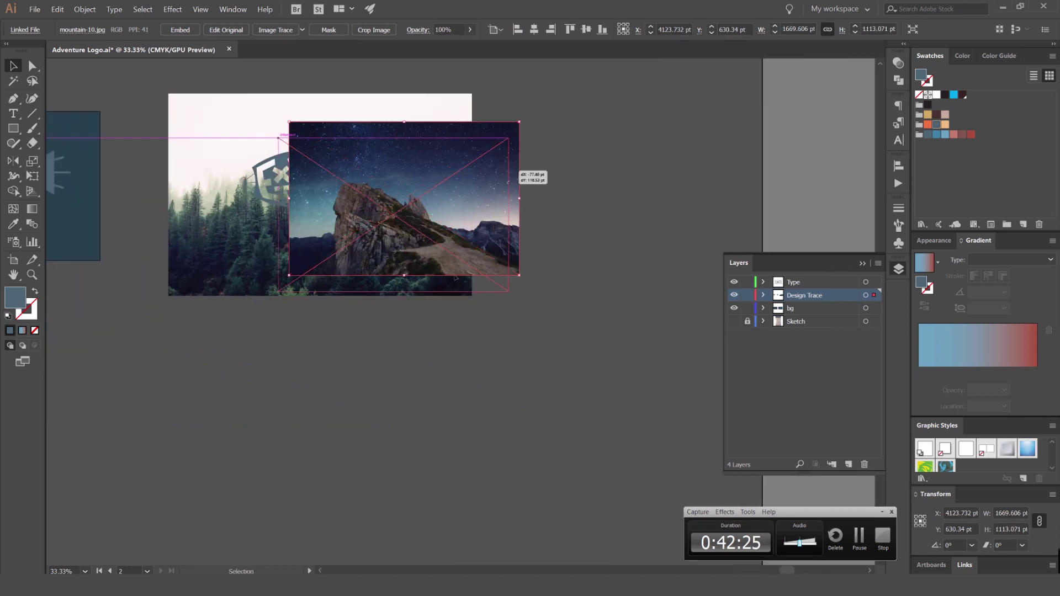
pyautogui.moveTo(518, 169); pyautogui.dragTo(430, 347)
# Move the airship logo onto the mountain photo and shrink it proportionally.
pyautogui.moveTo(426, 172); pyautogui.dragTo(429, 374)
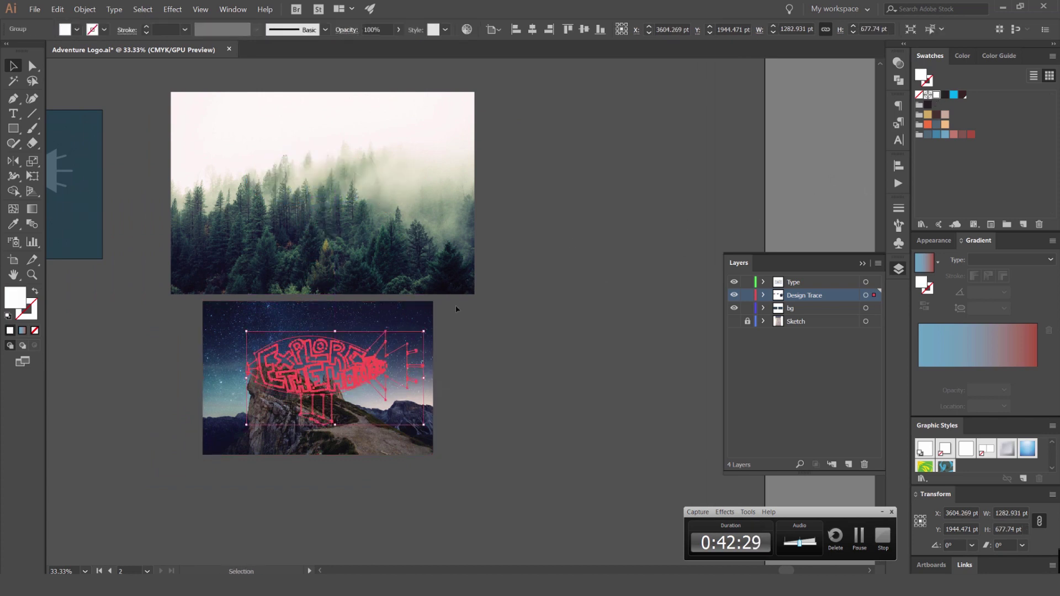
pyautogui.hotkey('ctrl', '=')
pyautogui.hotkey('ctrl', '=')
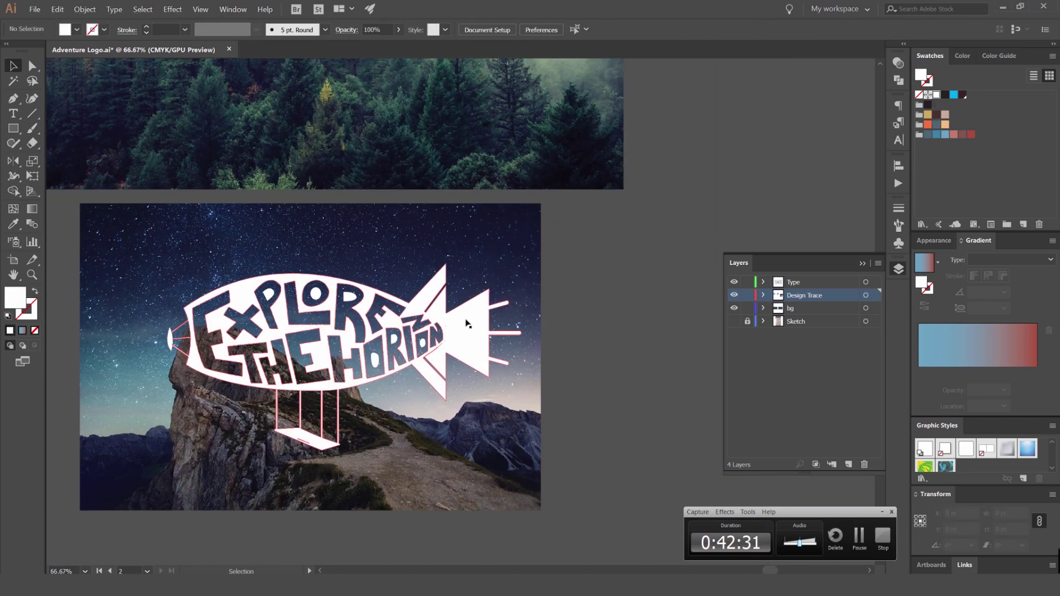
pyautogui.moveTo(524, 263); pyautogui.dragTo(469, 283)
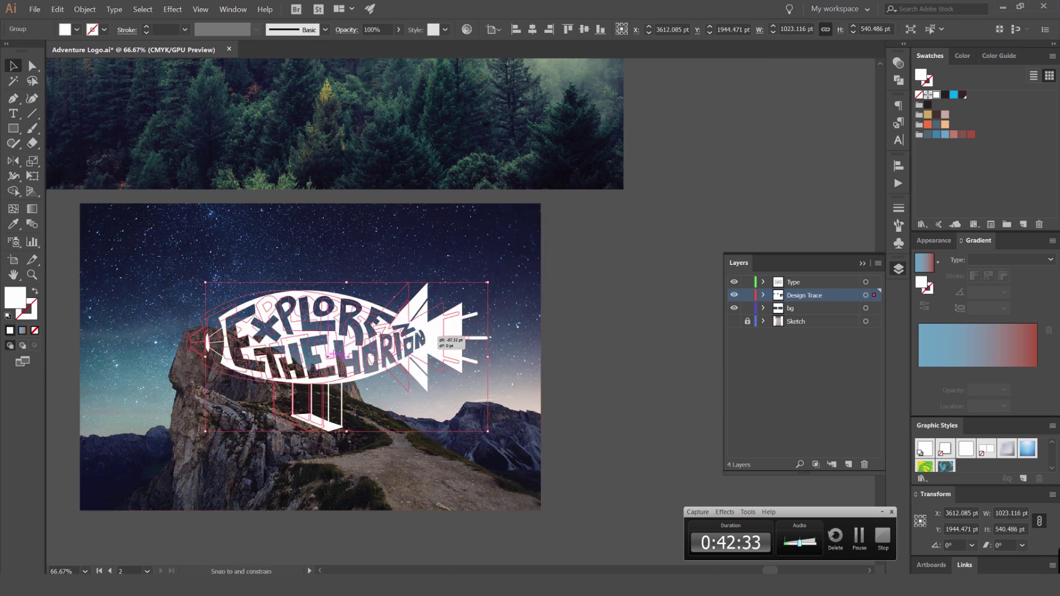
pyautogui.scroll(-3, 626, 291)
pyautogui.hscroll(-5, 625, 291)
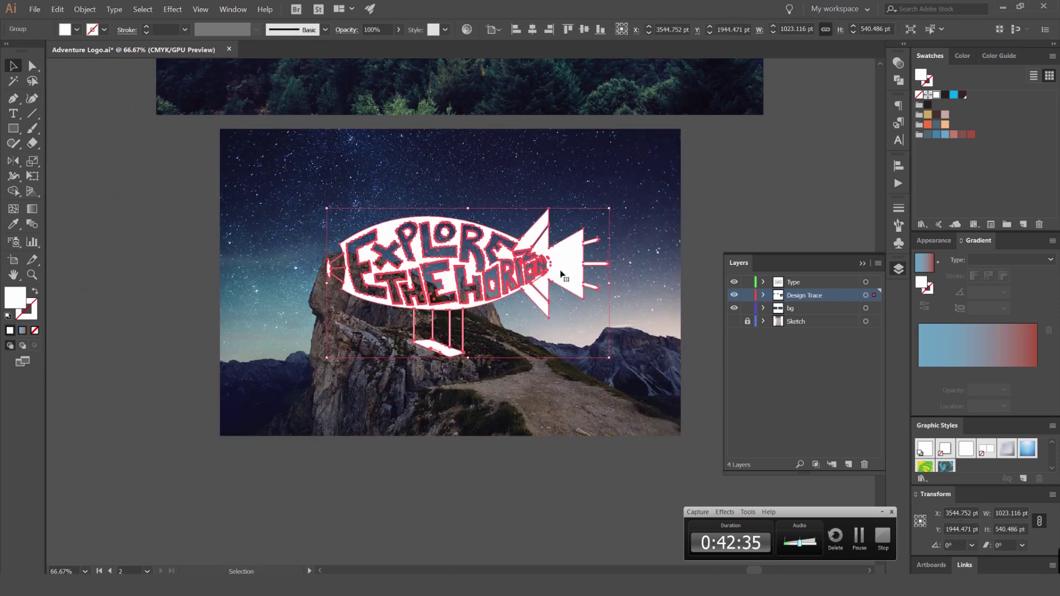
pyautogui.click(898, 269)
pyautogui.click(770, 257)
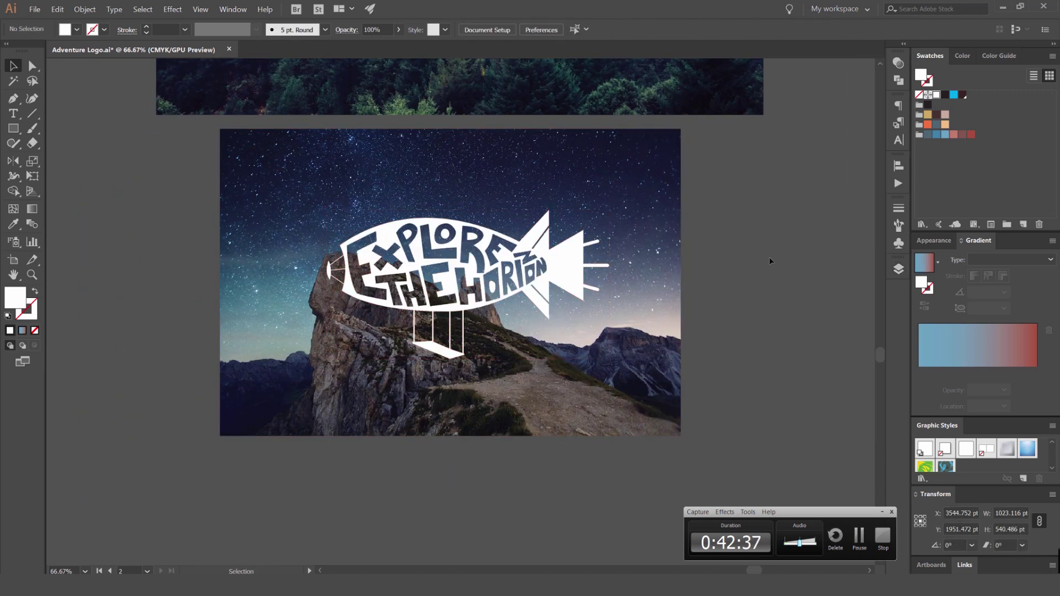
pyautogui.scroll(-4, 792, 223)
pyautogui.scroll(3, 670, 260)
pyautogui.scroll(2, 657, 277)
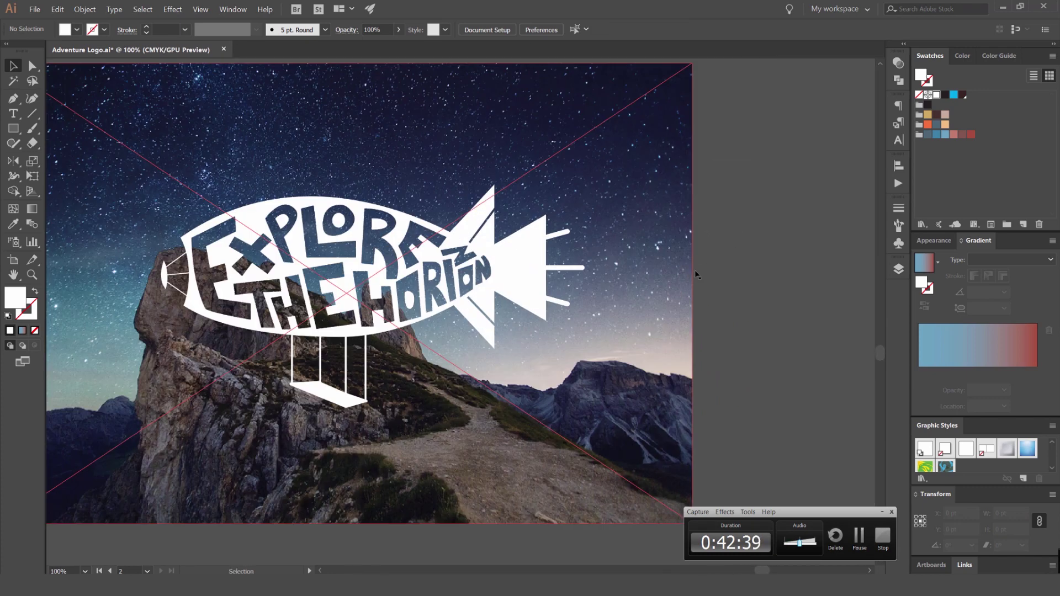